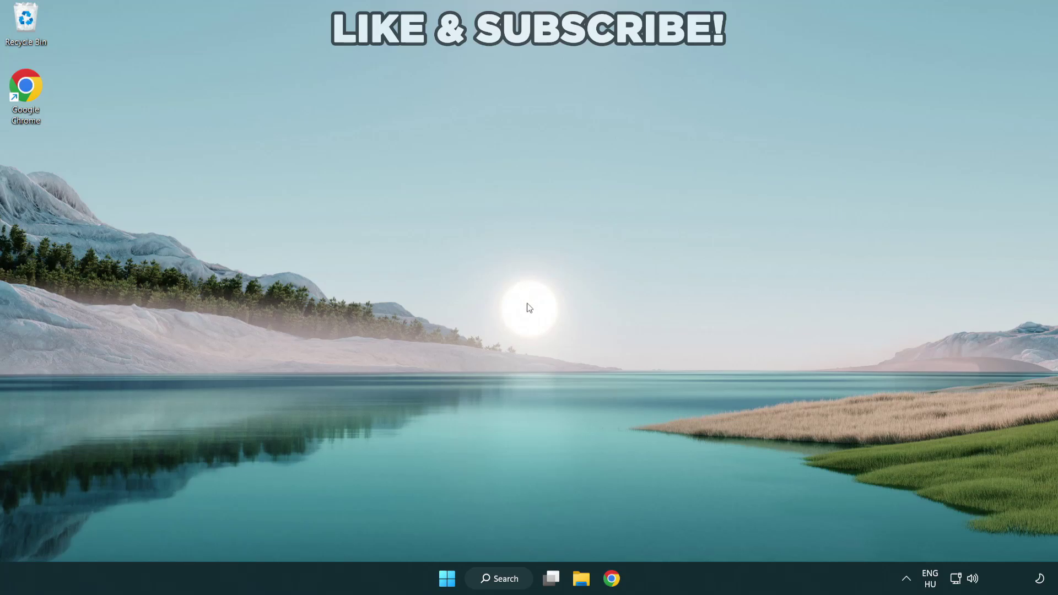
Search Windows for 'device manager'
click(506, 584)
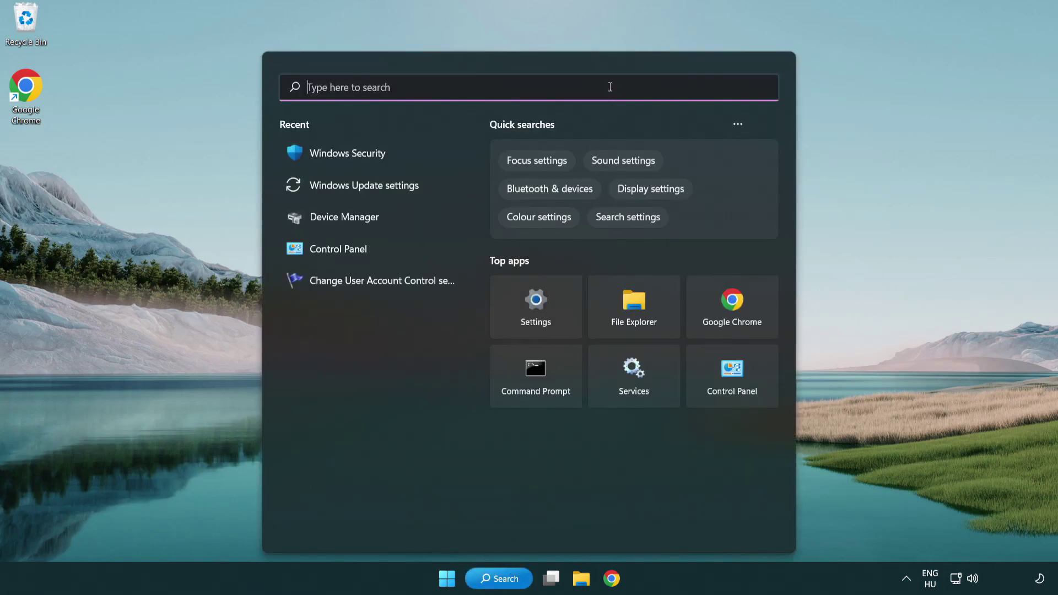
text(devic)
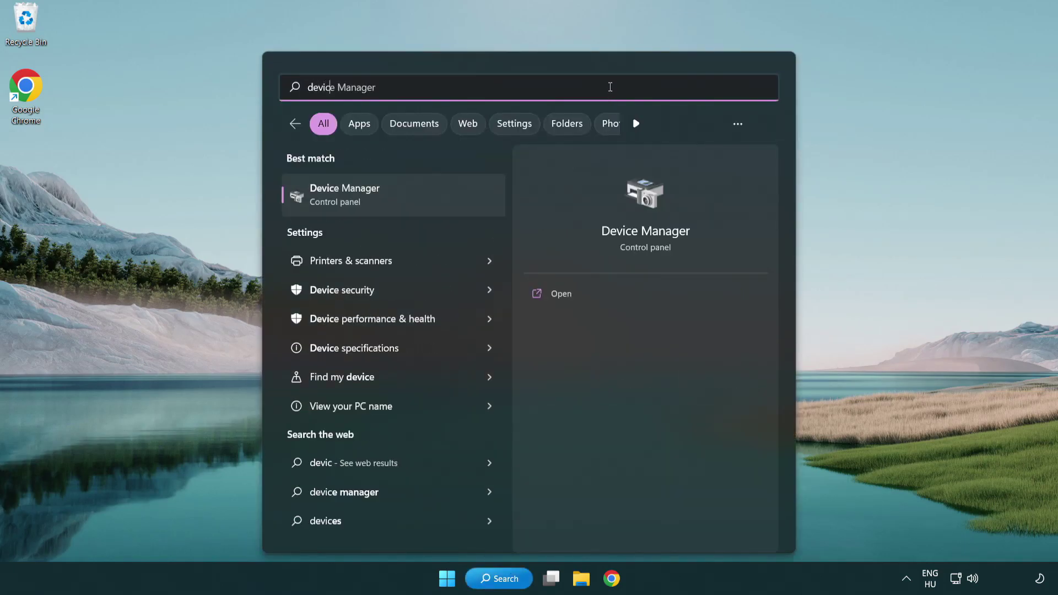
text(e manager)
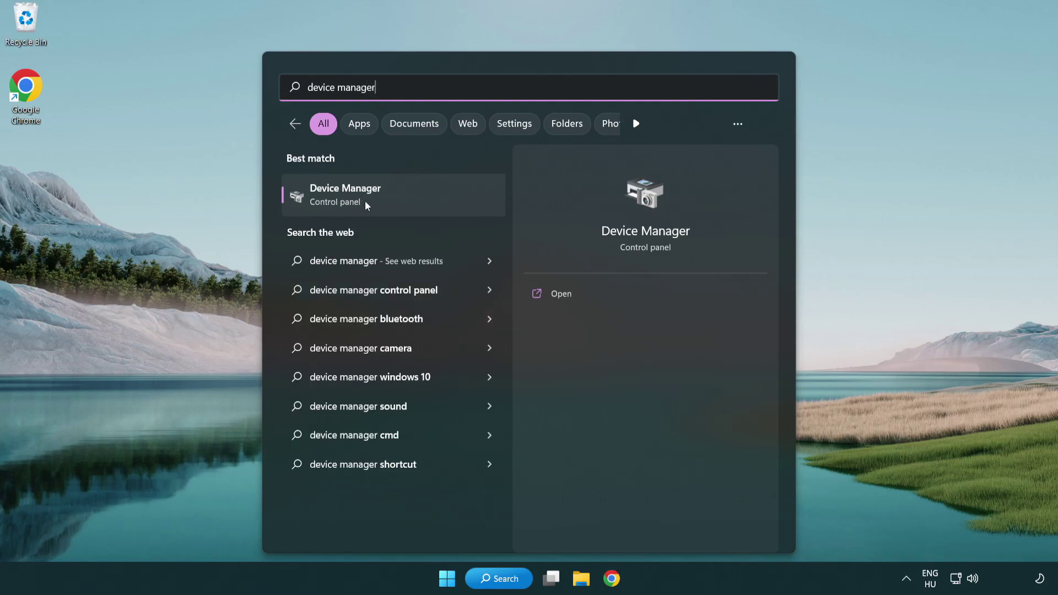
Open Device Manager and expand the Display adapters category
click(423, 200)
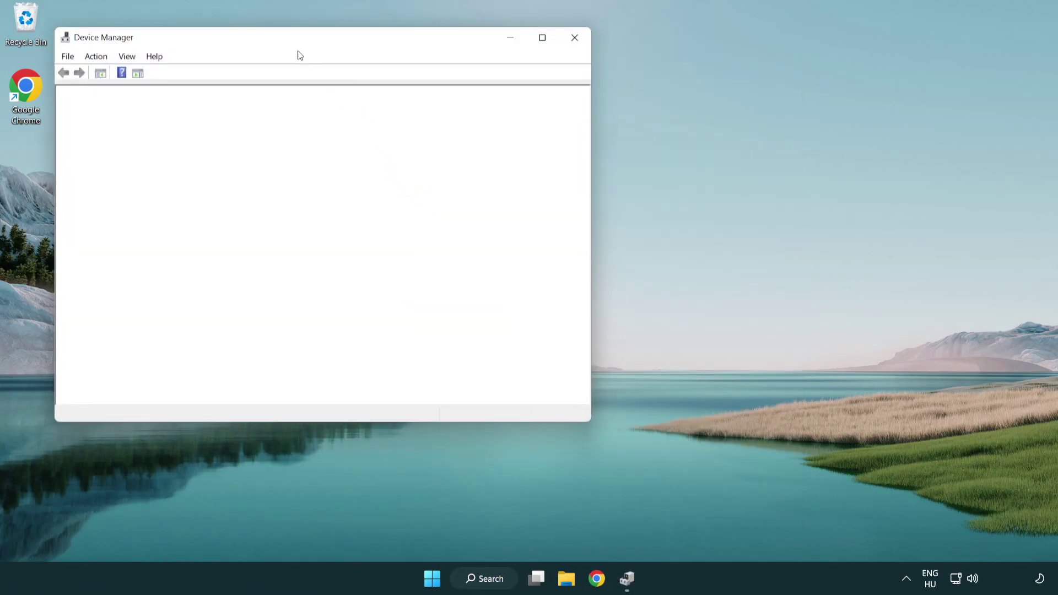
drag(289, 42, 465, 107)
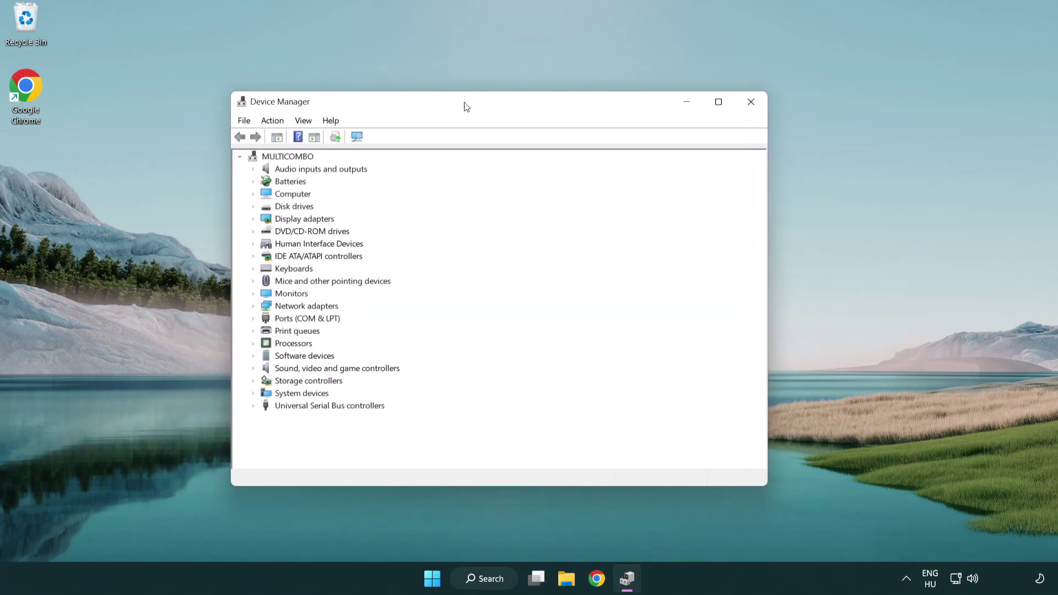
click(260, 220)
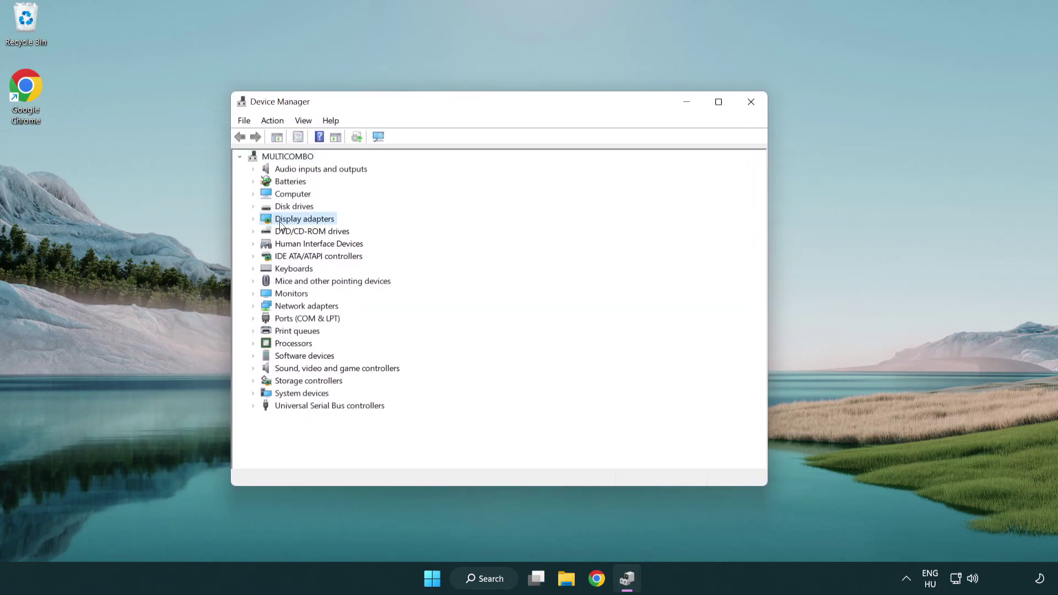
double_click(273, 222)
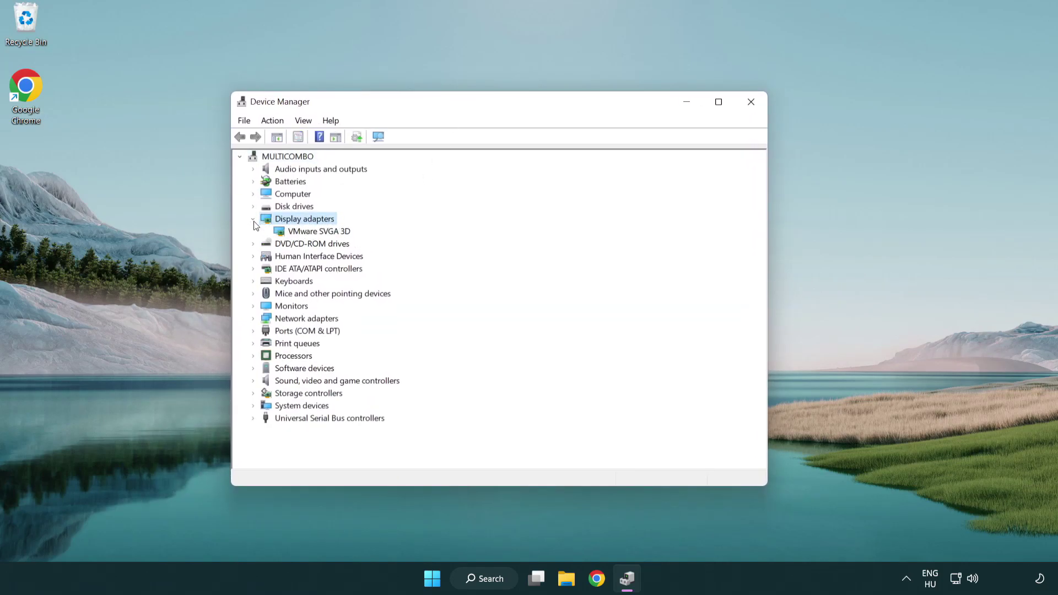
Auto-search for a newer VMware SVGA 3D driver; the best one is already installed
click(294, 233)
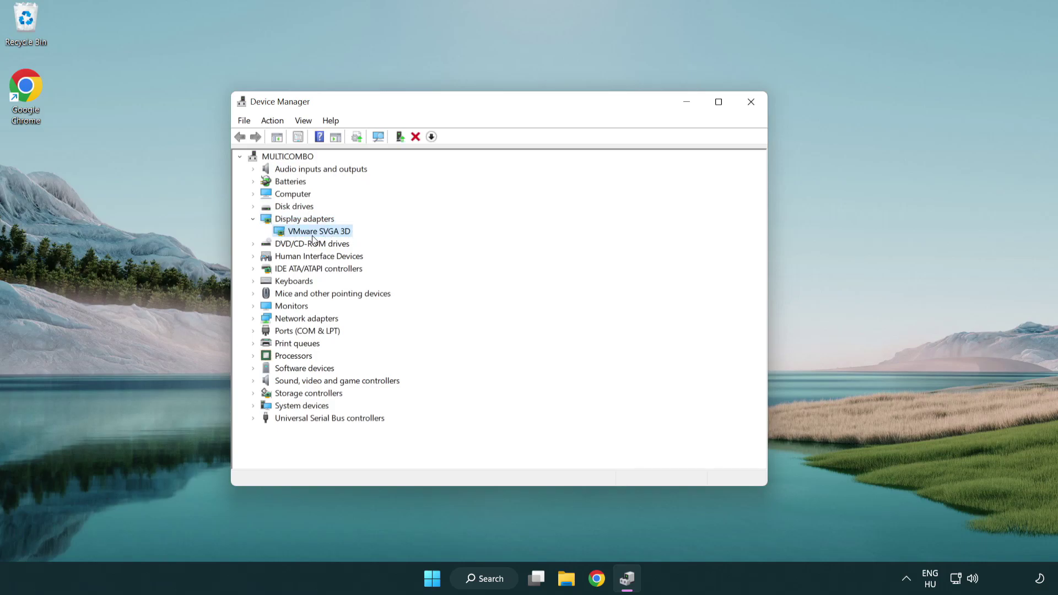
right_click(316, 235)
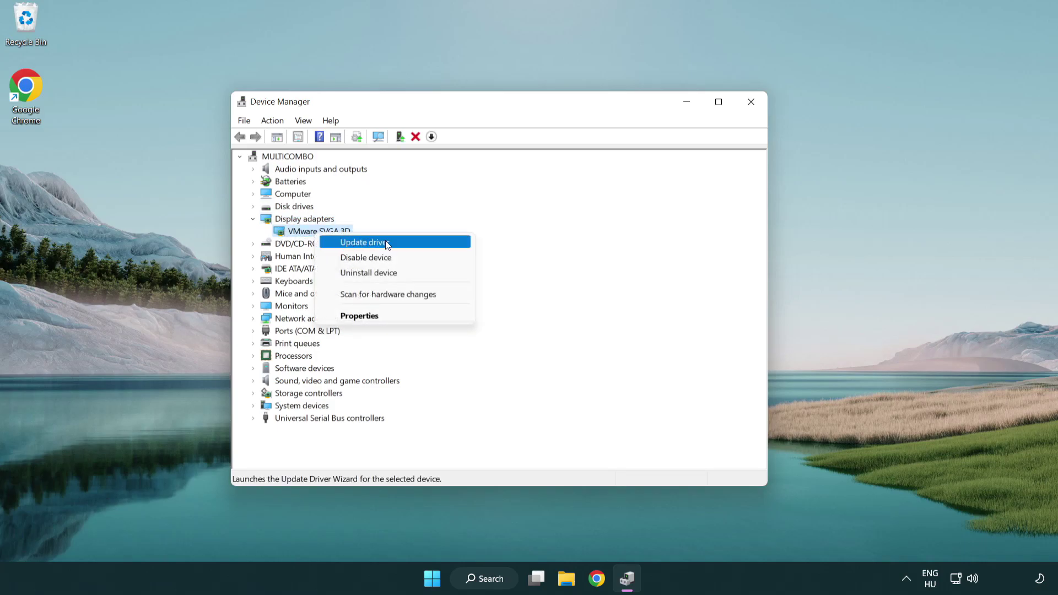
click(418, 243)
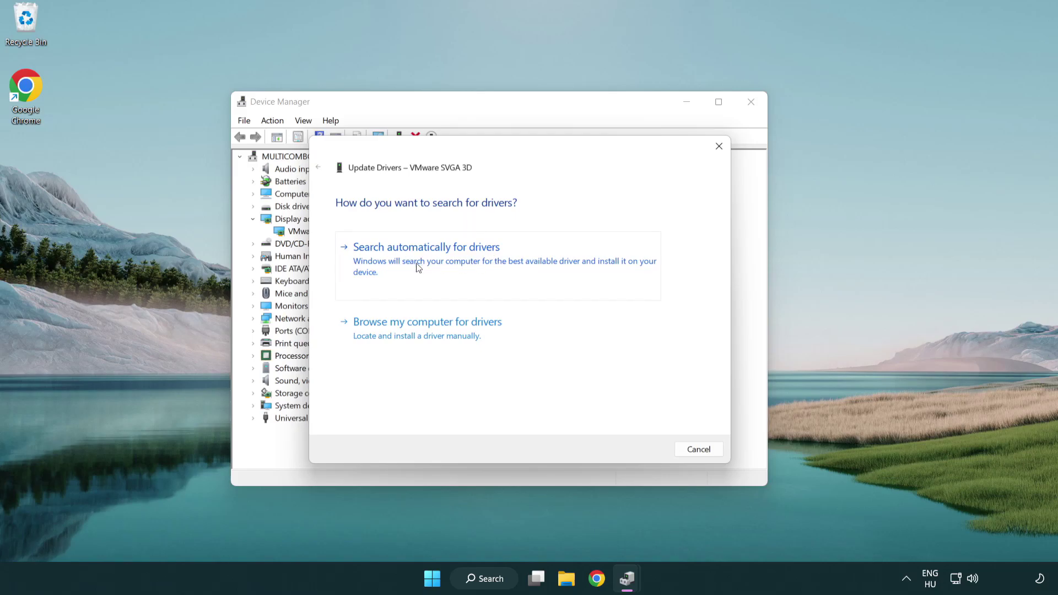
click(465, 257)
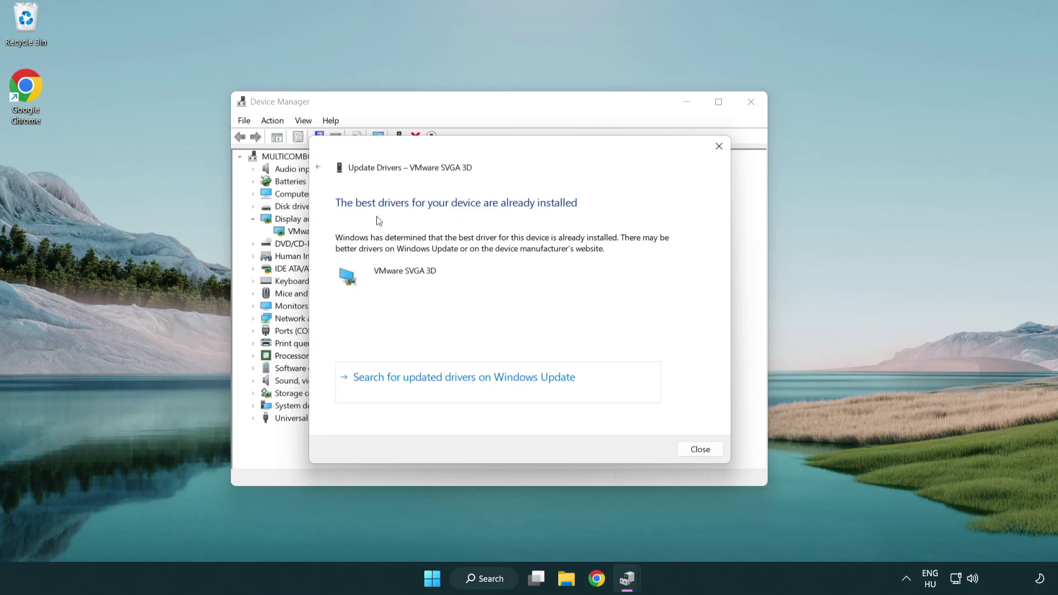
click(701, 450)
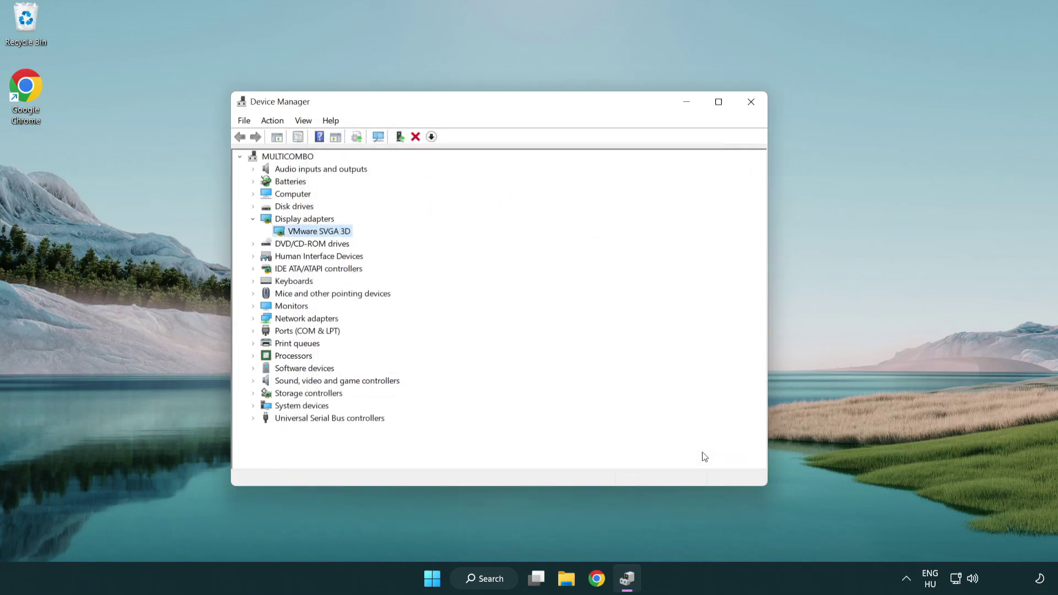
Close Device Manager, then check Windows Update, which reports the PC up to date
click(753, 105)
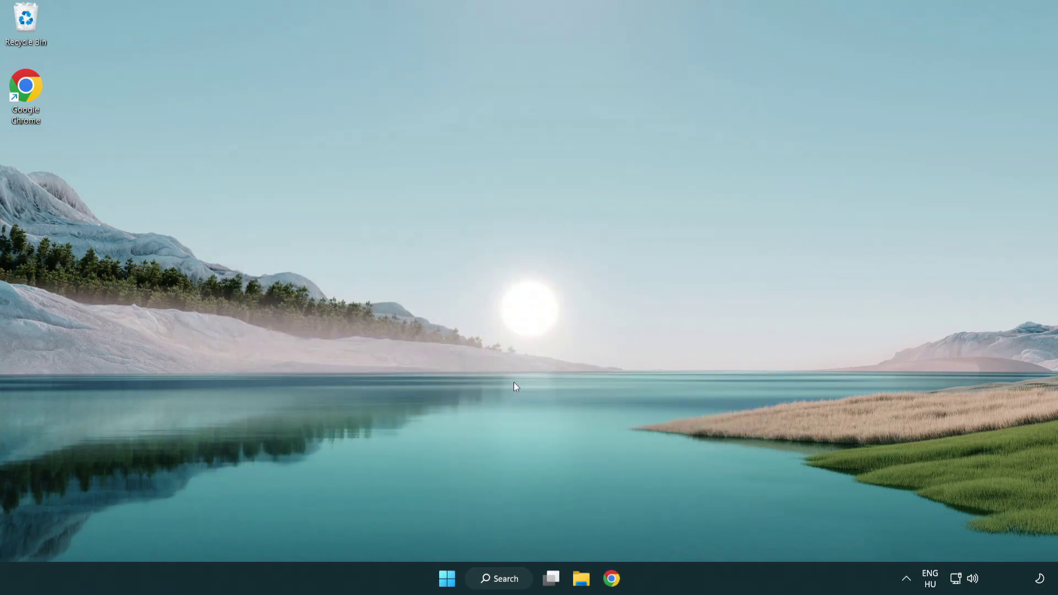
click(511, 581)
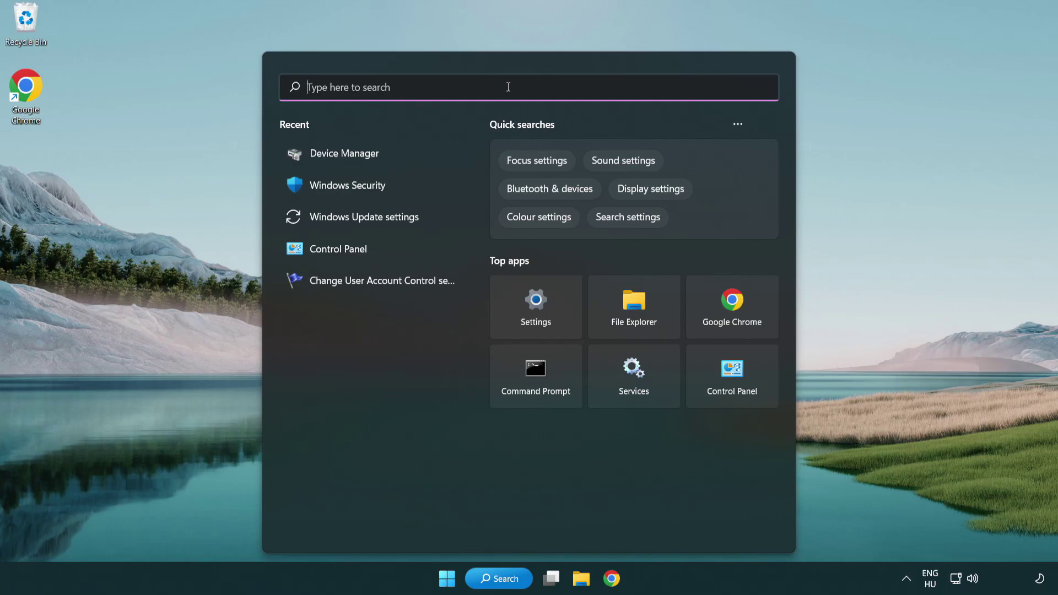
text(update)
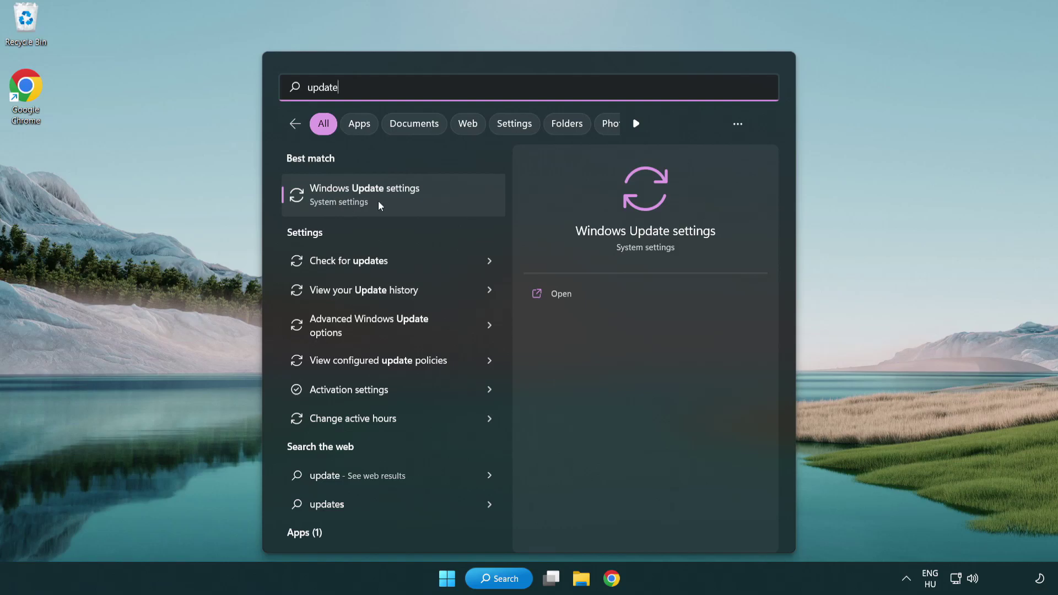
click(413, 201)
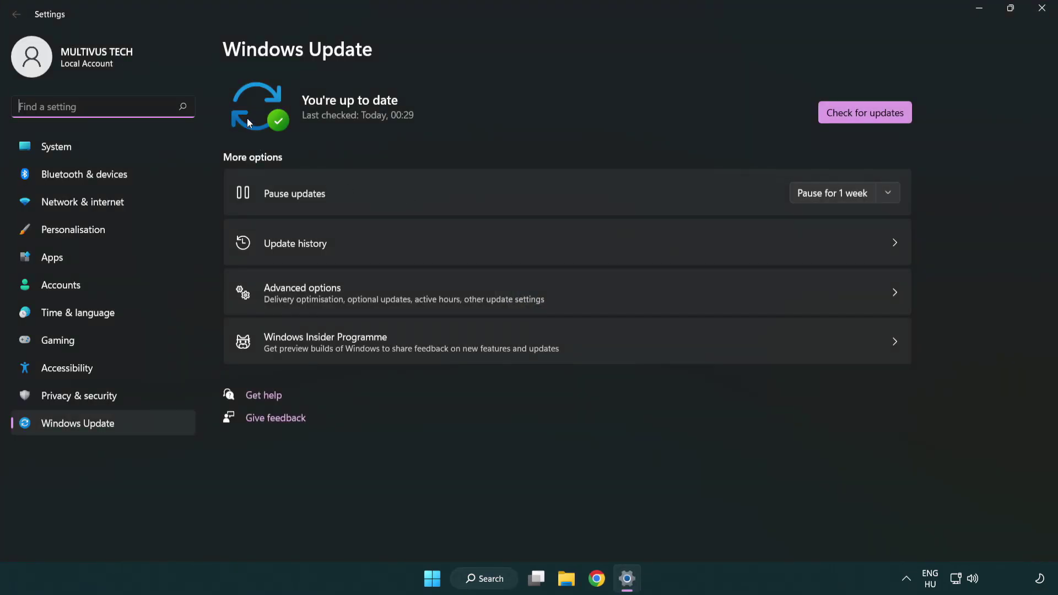
click(889, 117)
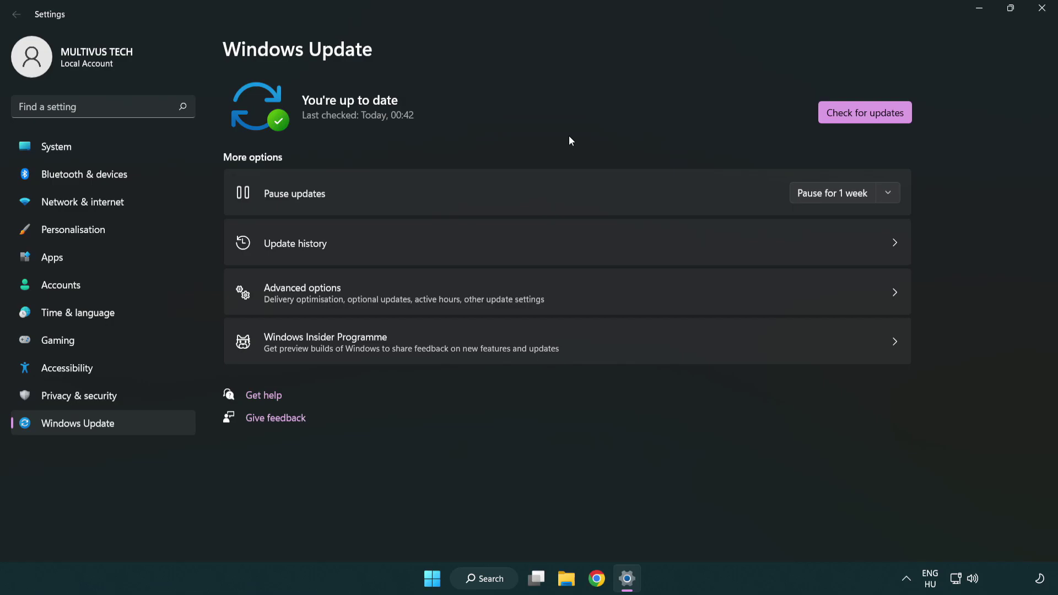
click(1042, 9)
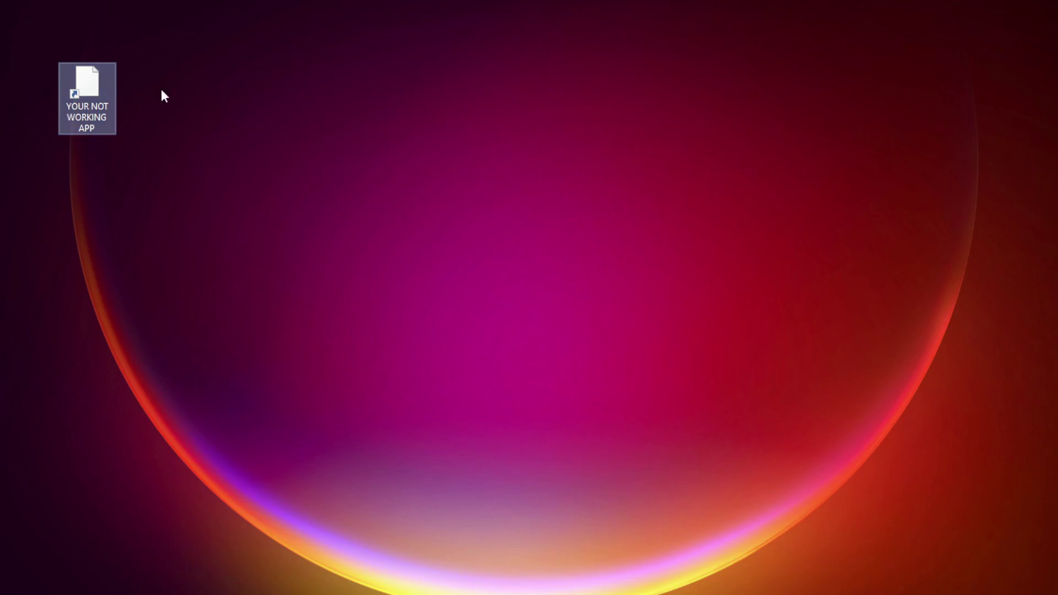
Open the Compatibility properties of the YOUR NOT WORKING APP shortcut
right_click(86, 78)
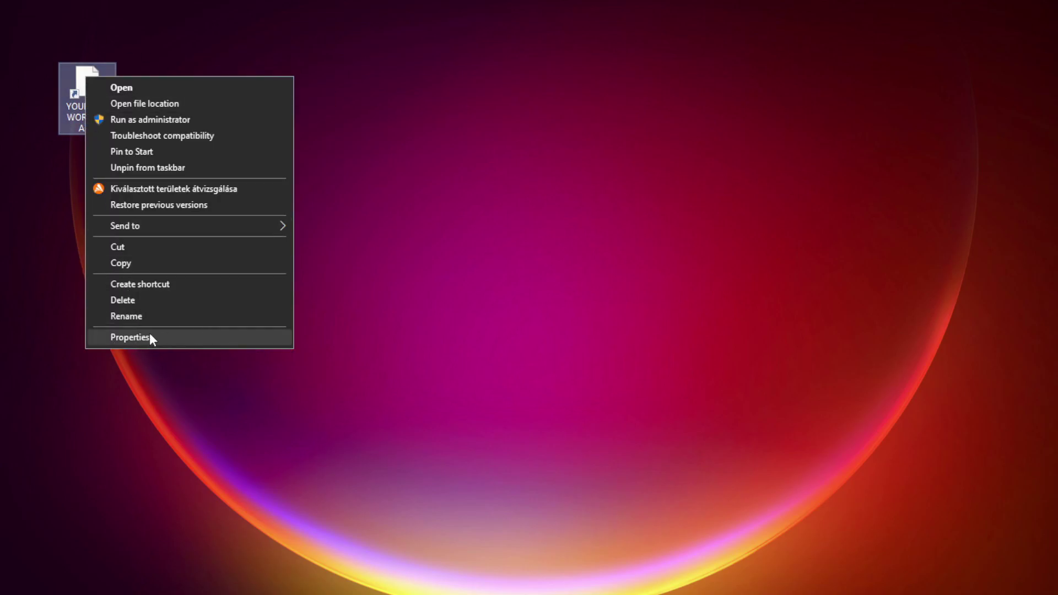
click(212, 336)
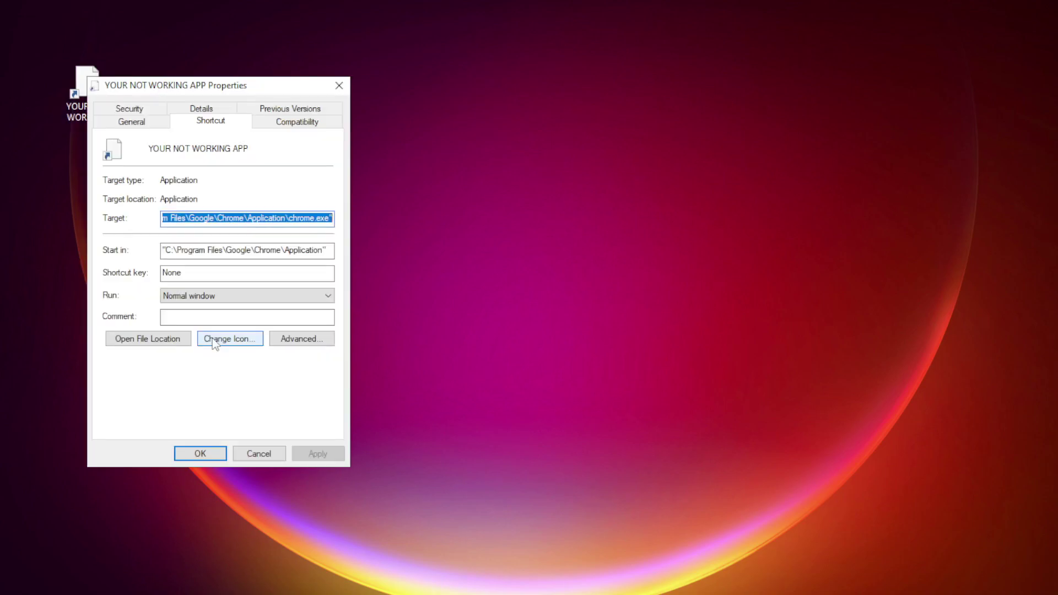
drag(236, 83, 537, 116)
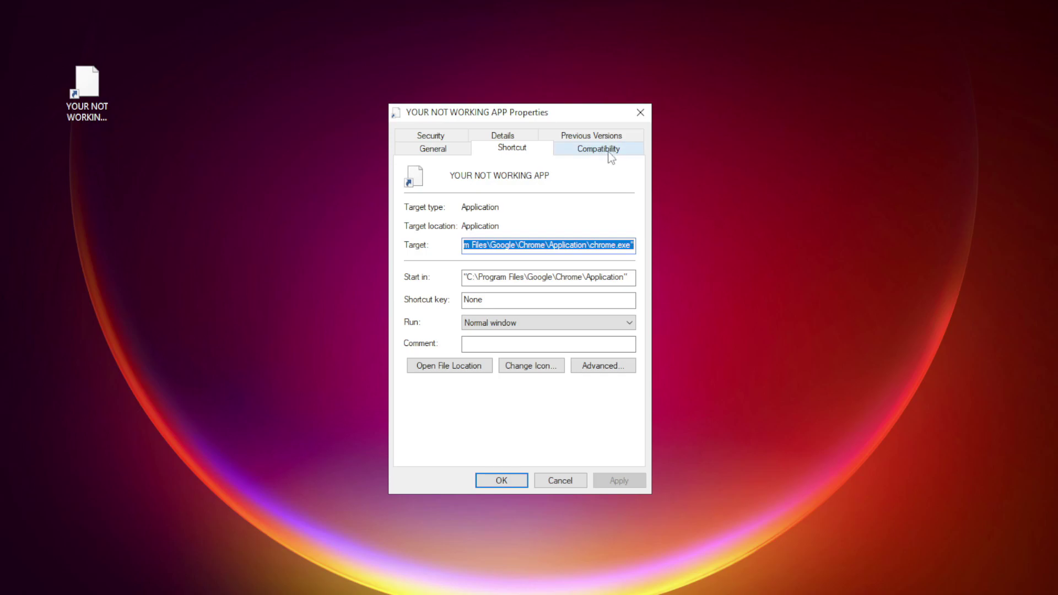
click(621, 155)
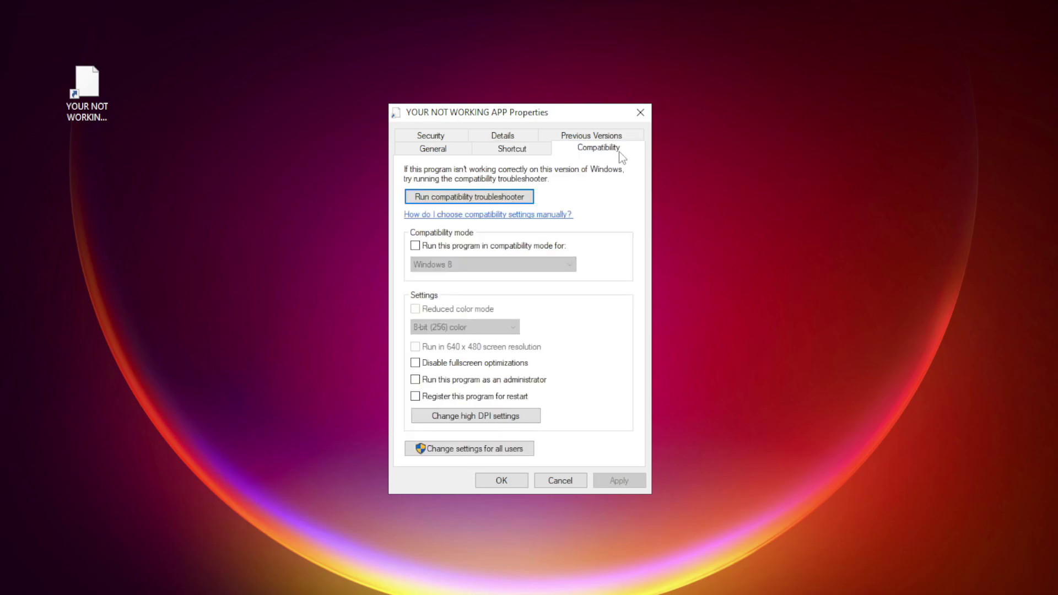
Enable Windows 8 compatibility mode, disable fullscreen optimizations, run as administrator, and apply
click(429, 247)
click(471, 267)
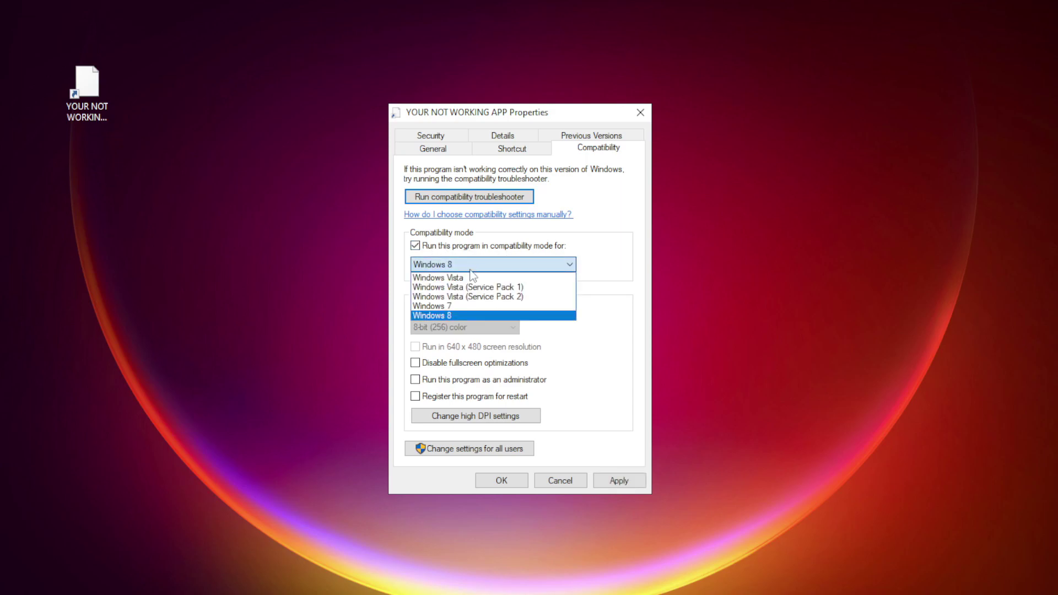
click(463, 316)
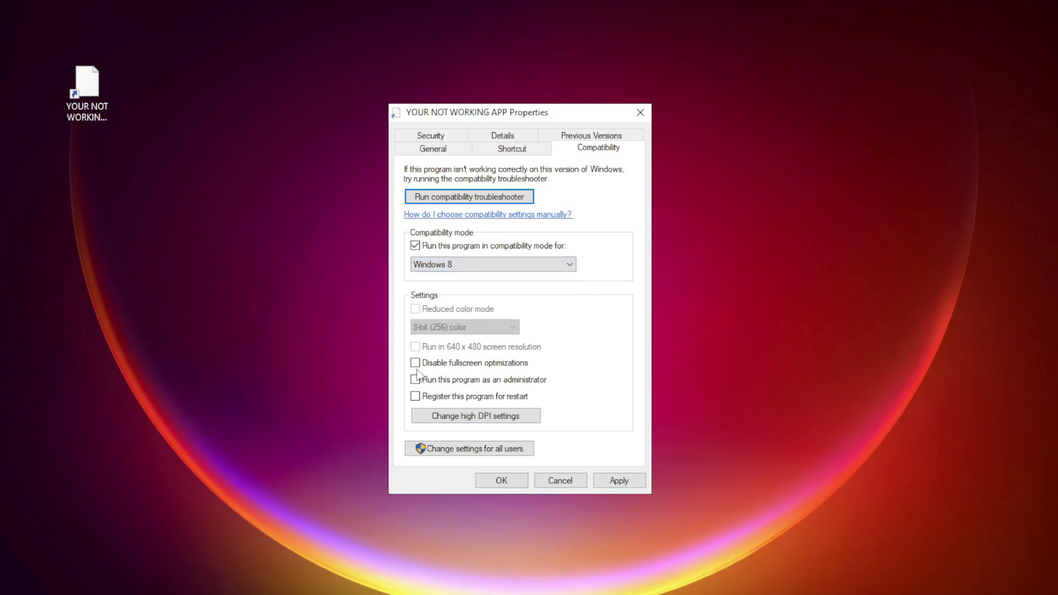
click(462, 366)
click(448, 381)
click(618, 480)
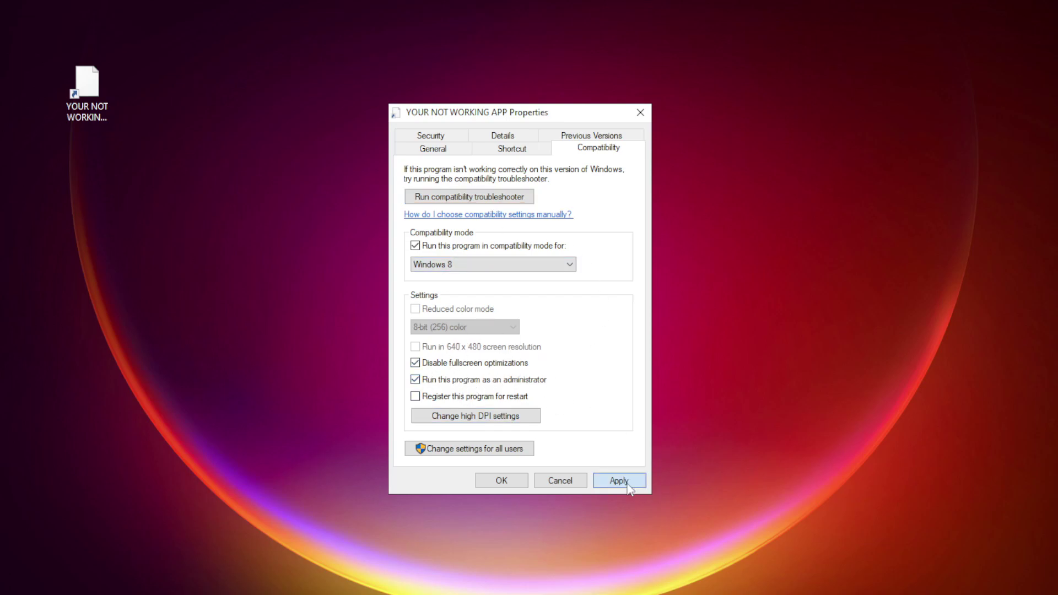
click(495, 484)
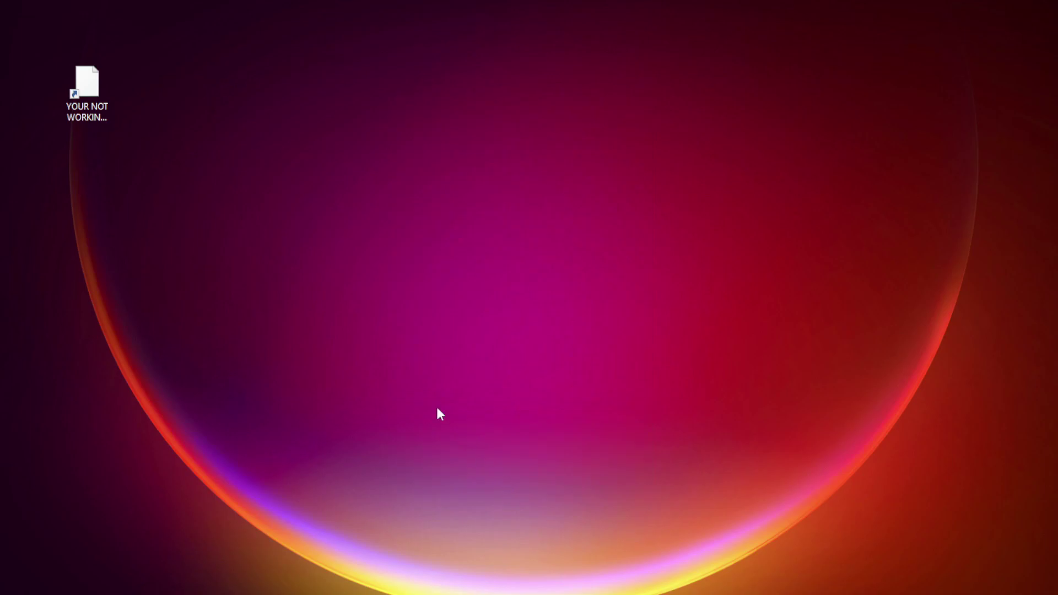
Launch the app to test the fix, then view Task Manager's startup apps
double_click(81, 95)
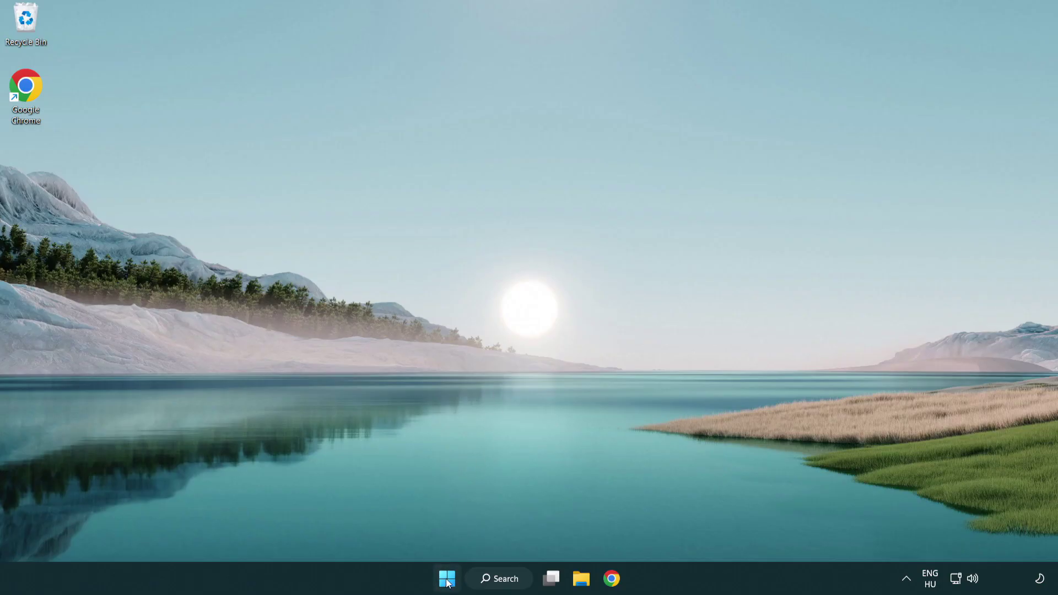
right_click(448, 579)
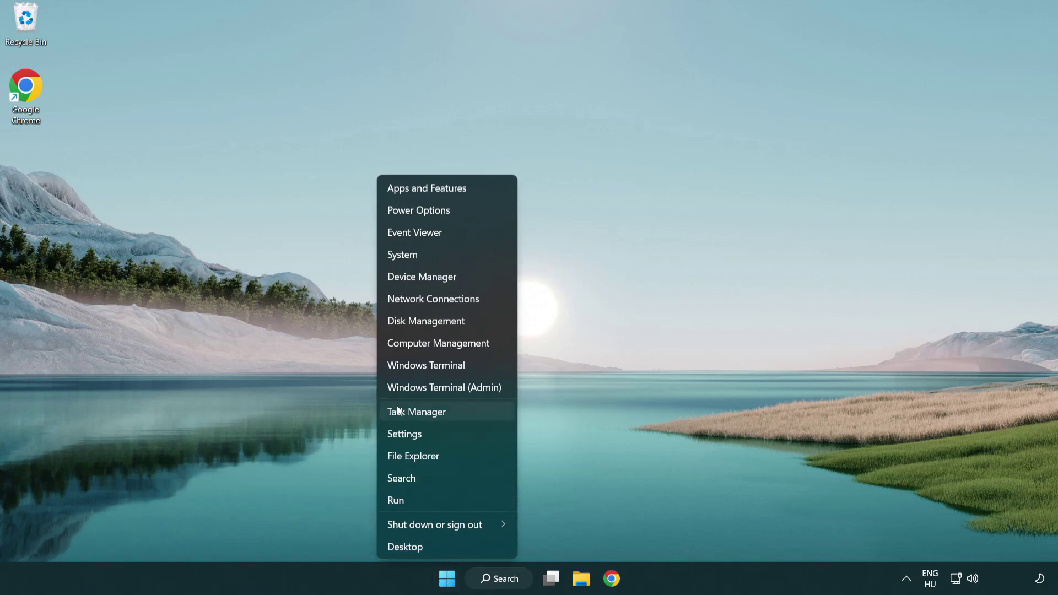
click(468, 417)
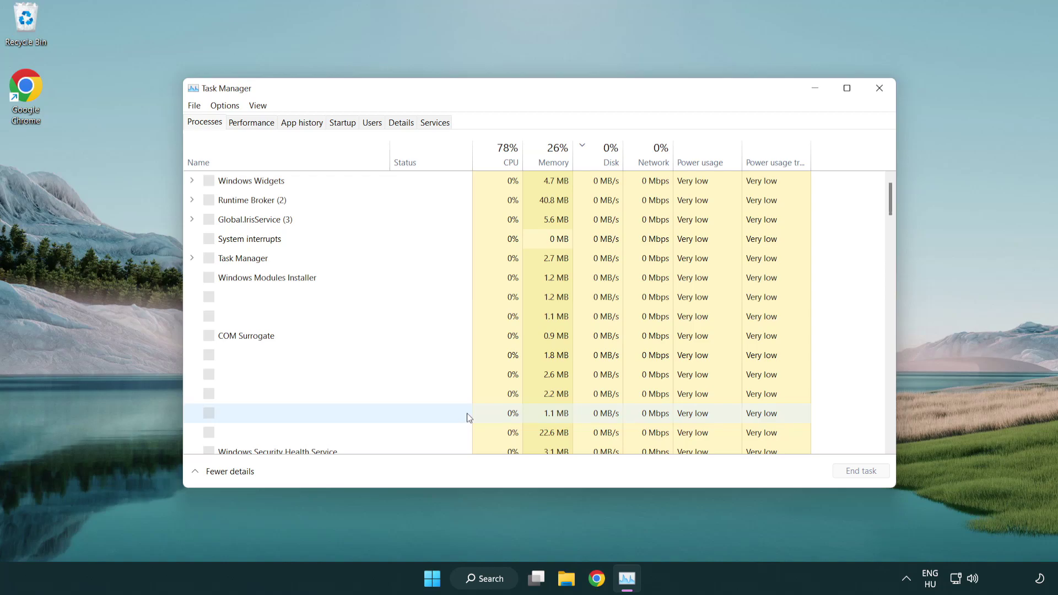
click(345, 124)
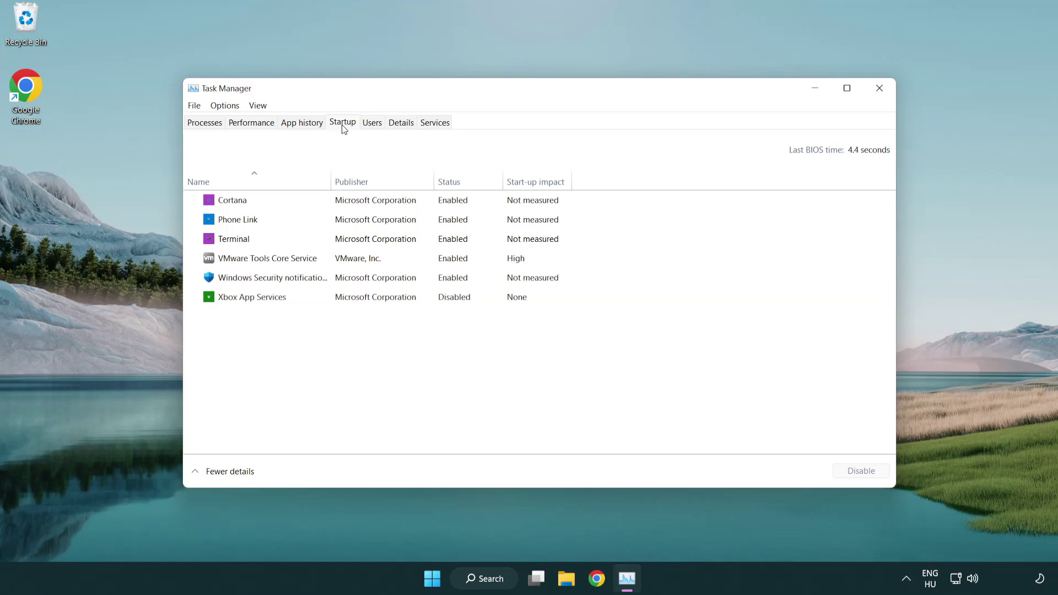
Disable Terminal, Phone Link, Cortana and Windows Security notification at startup
click(346, 240)
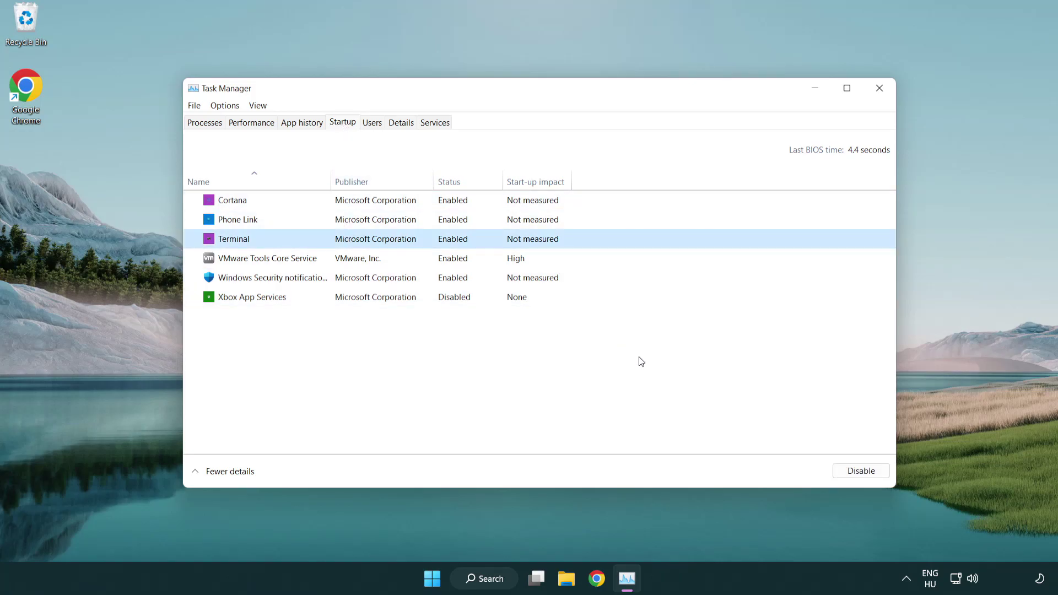
click(849, 471)
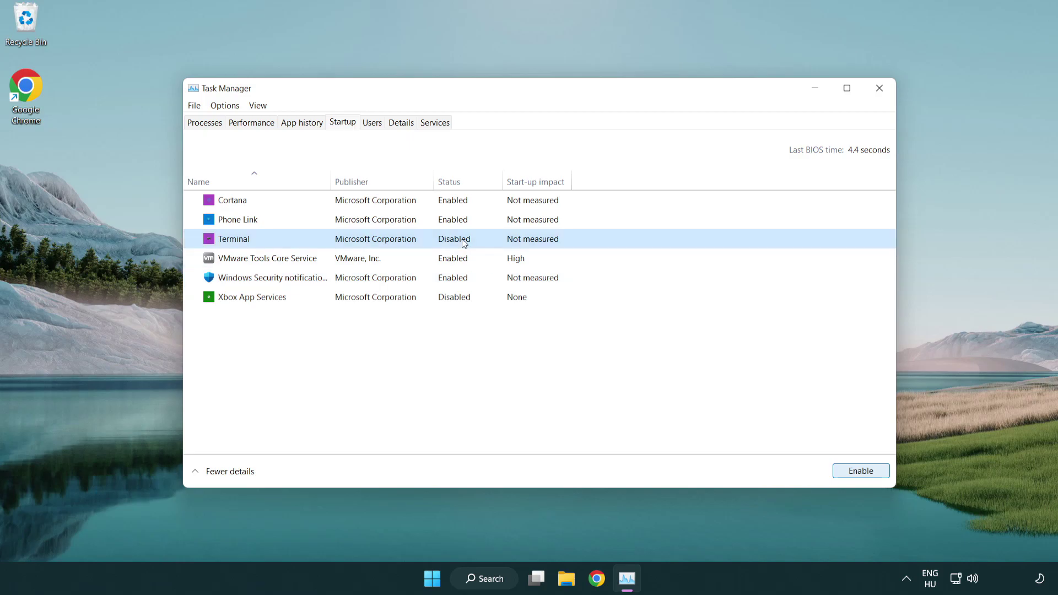
click(441, 224)
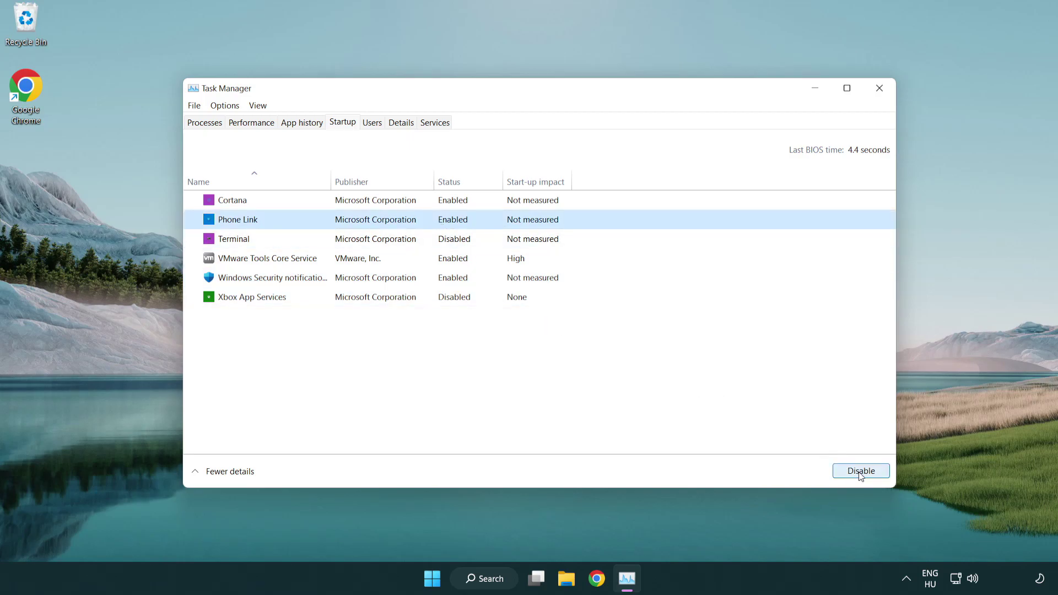
click(861, 473)
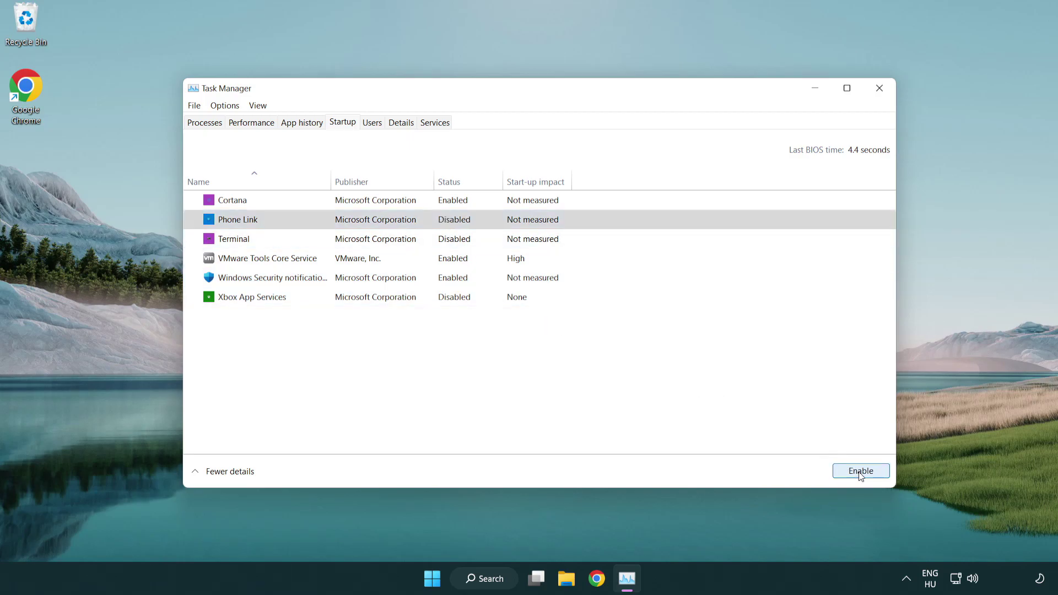
click(379, 205)
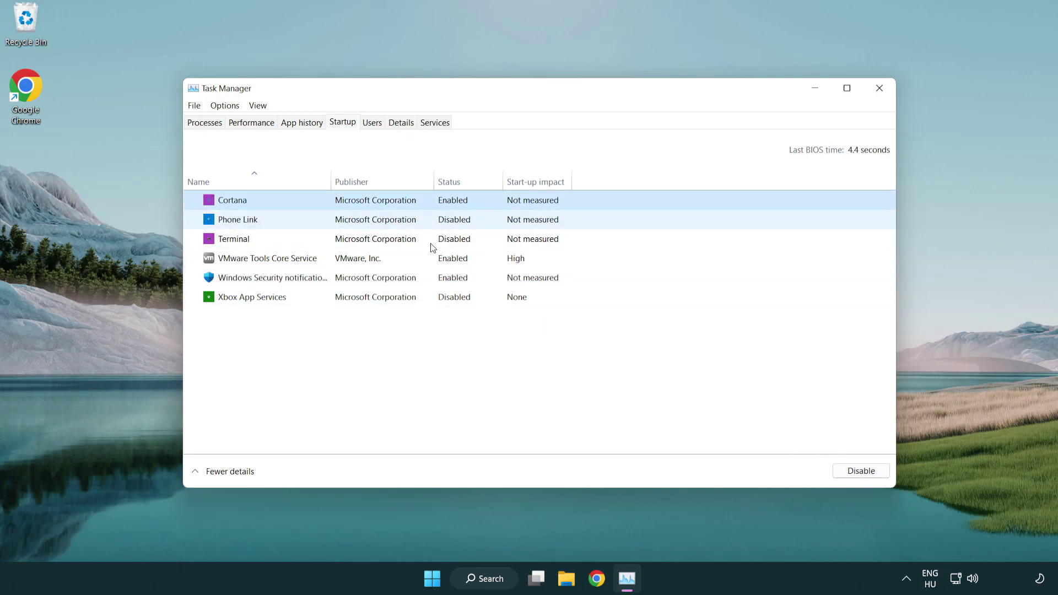
click(860, 472)
click(502, 282)
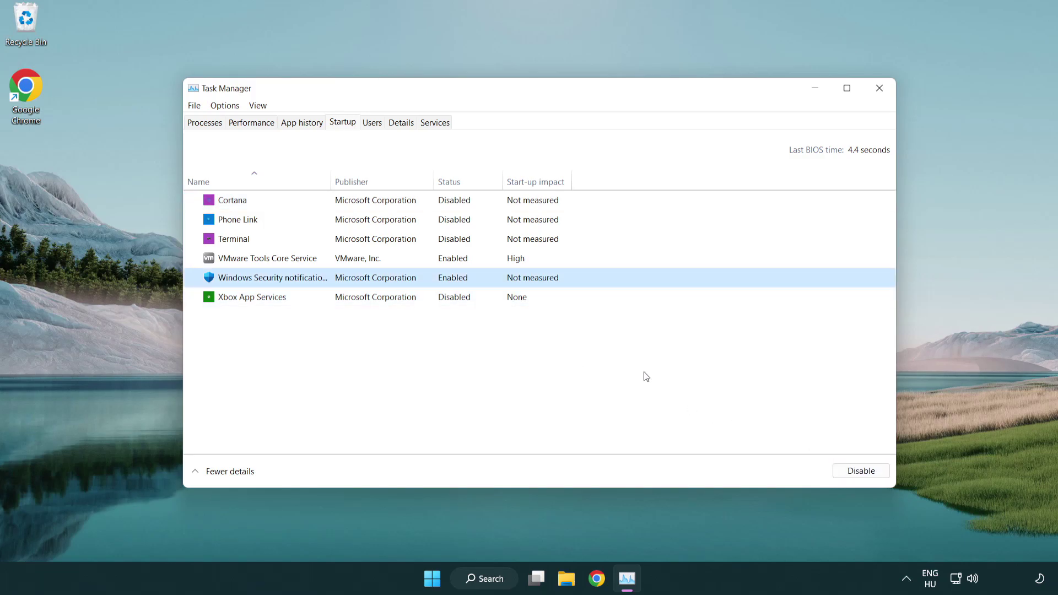
click(856, 473)
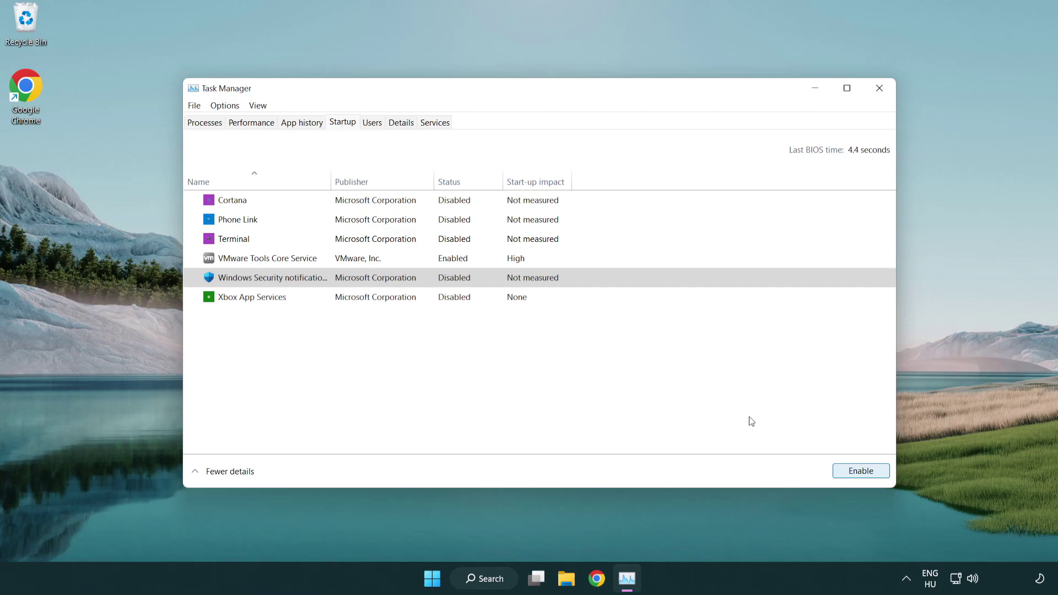
Close Task Manager and return to the DirectX download page in Chrome
click(883, 96)
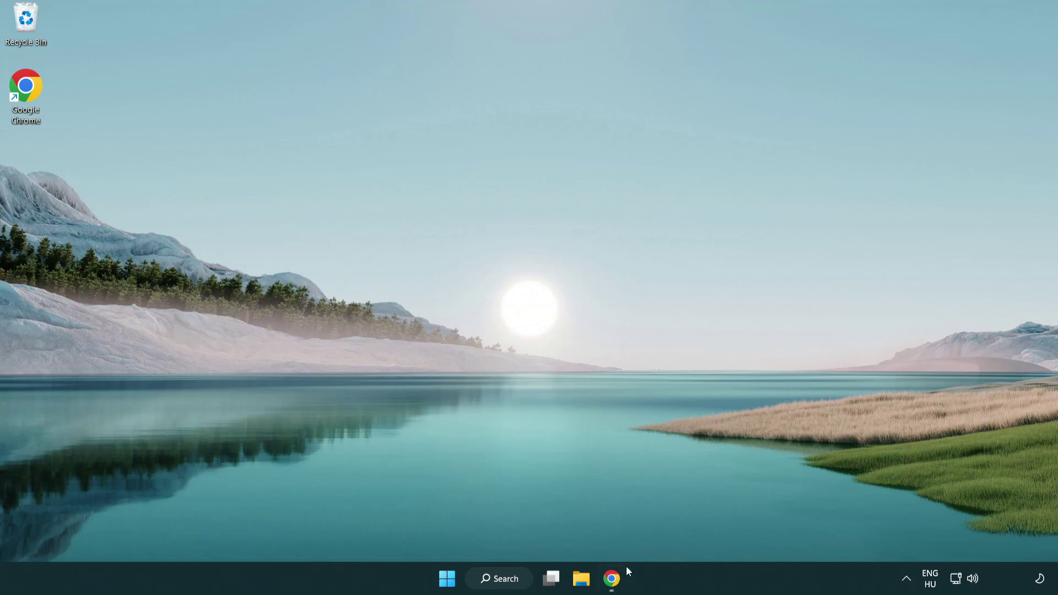
click(612, 579)
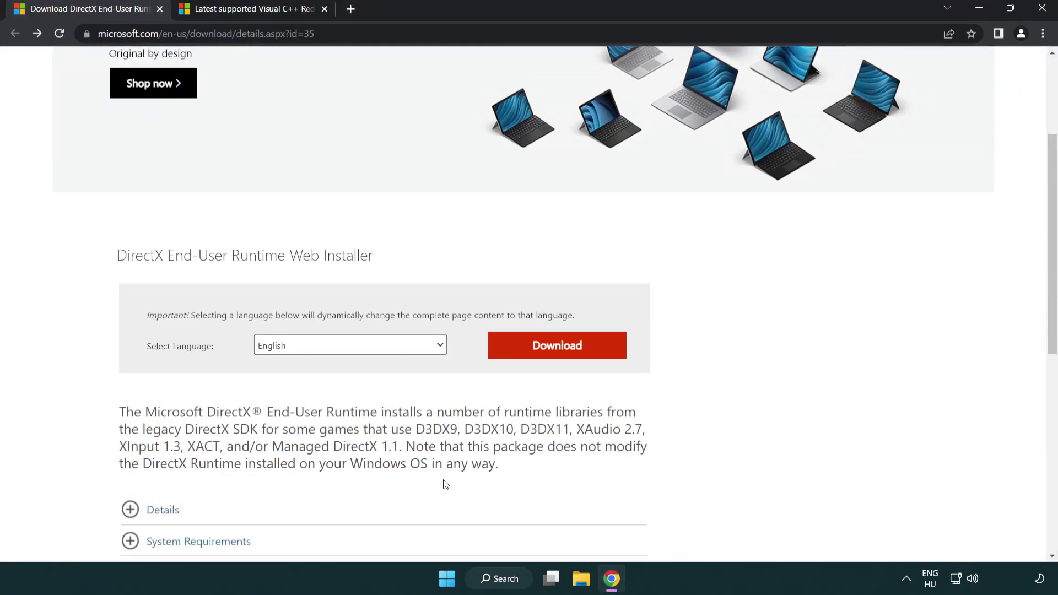
scroll(349, 287, up, 3)
click(373, 34)
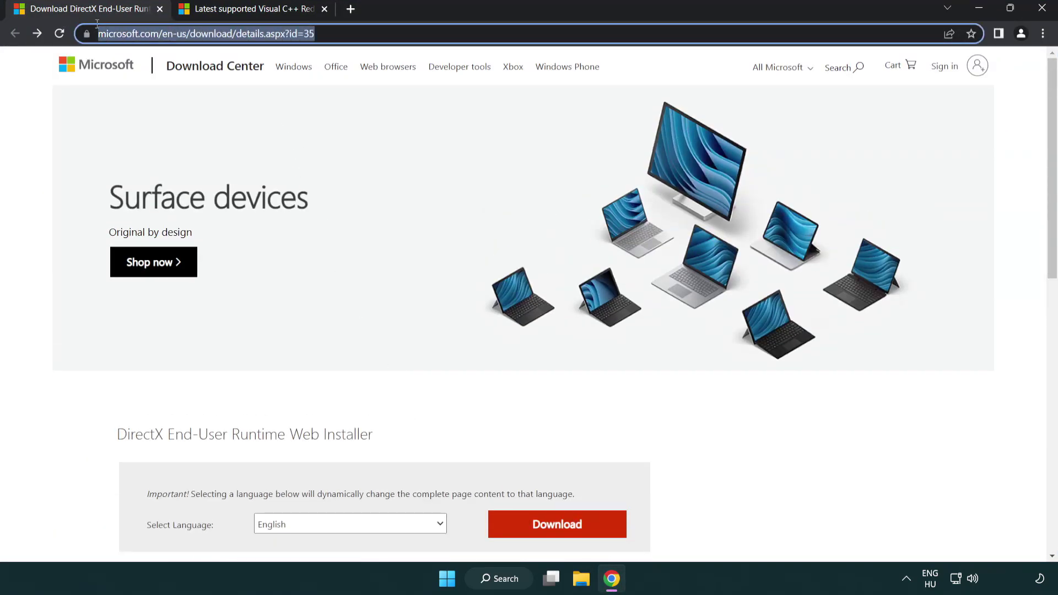
click(469, 40)
click(1013, 241)
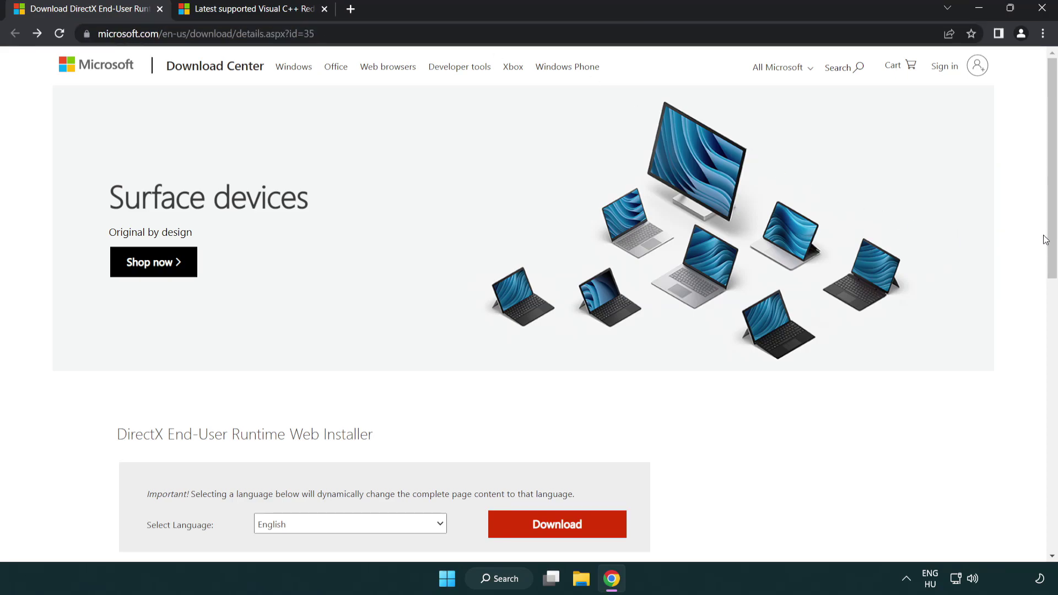
Download and run the DirectX End-User Runtime Web Installer, dxwebsetup.exe
scroll(1045, 239, down, 3)
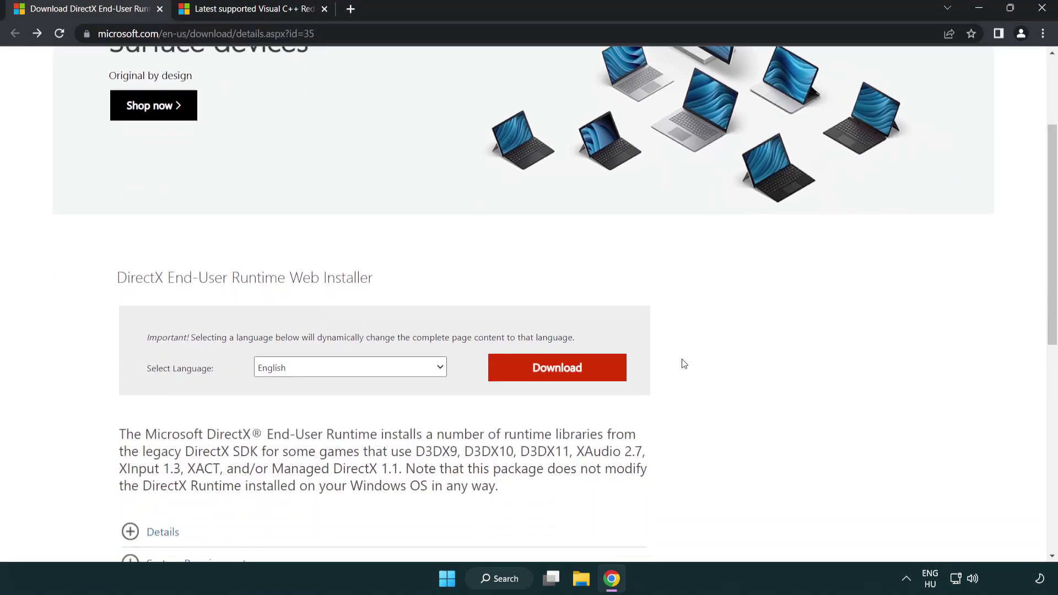
click(561, 380)
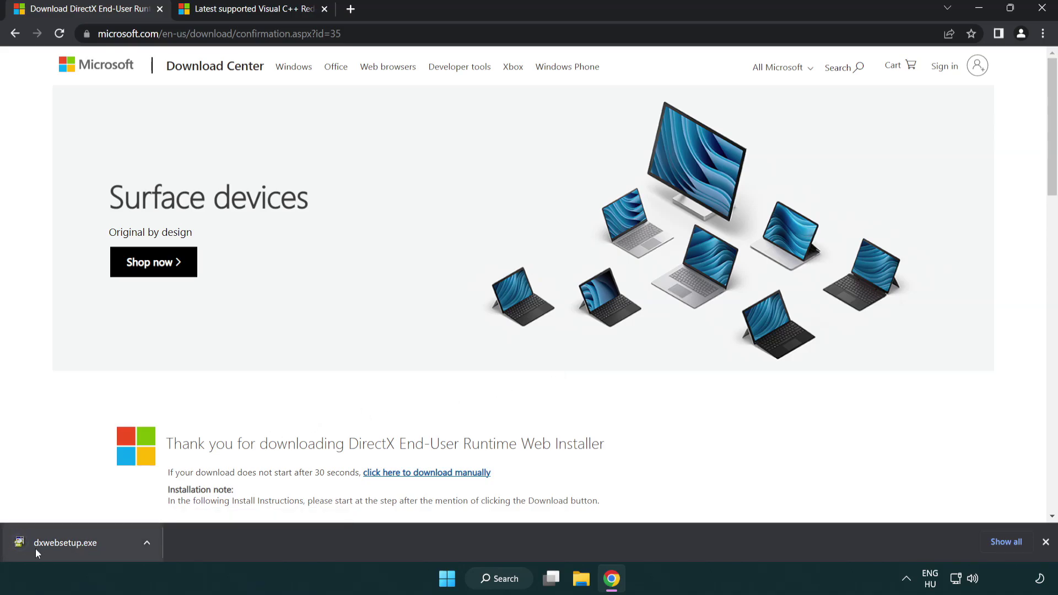
click(68, 544)
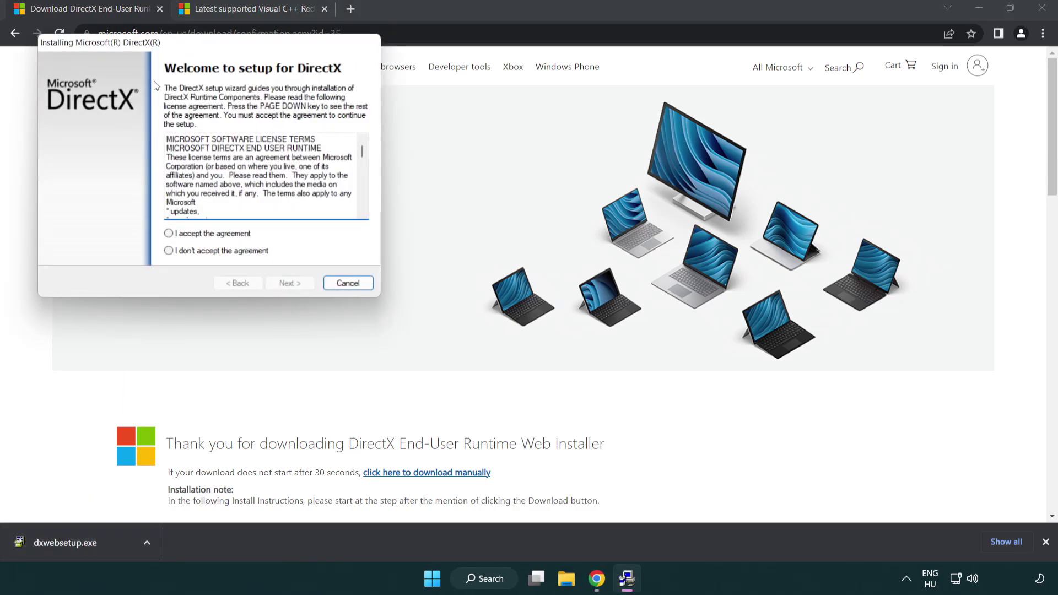
Accept the DirectX licence, skip the Bing Bar, and finish; DirectX is already current
drag(161, 49, 467, 167)
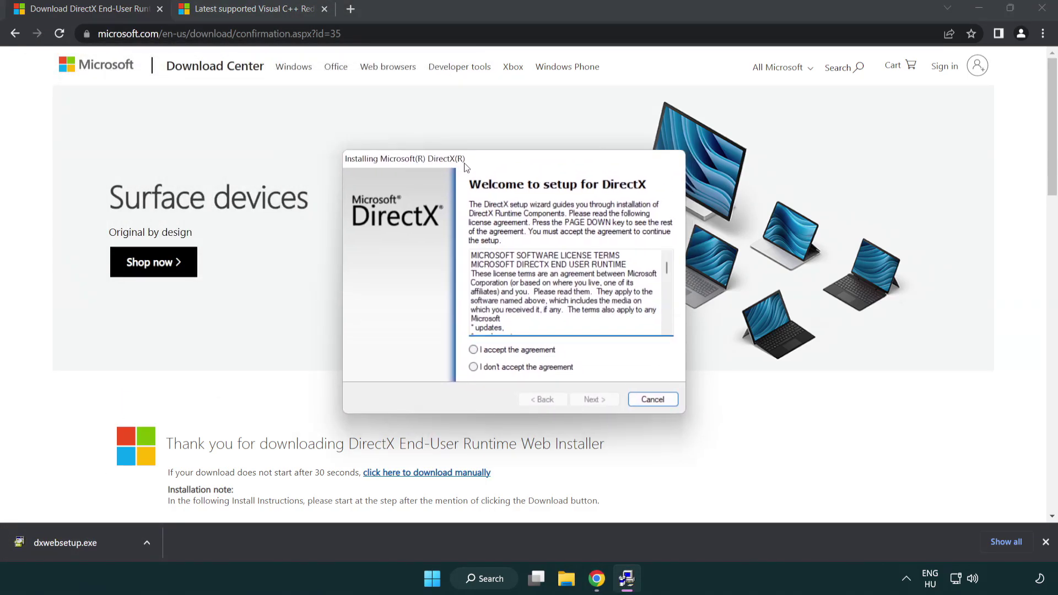
drag(669, 269, 669, 318)
click(473, 350)
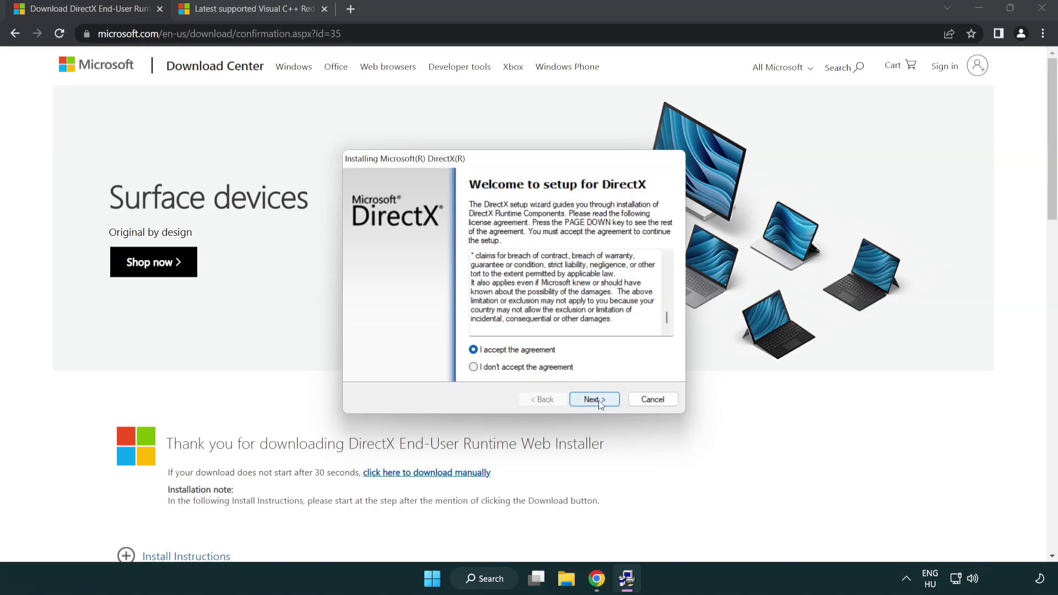
click(594, 399)
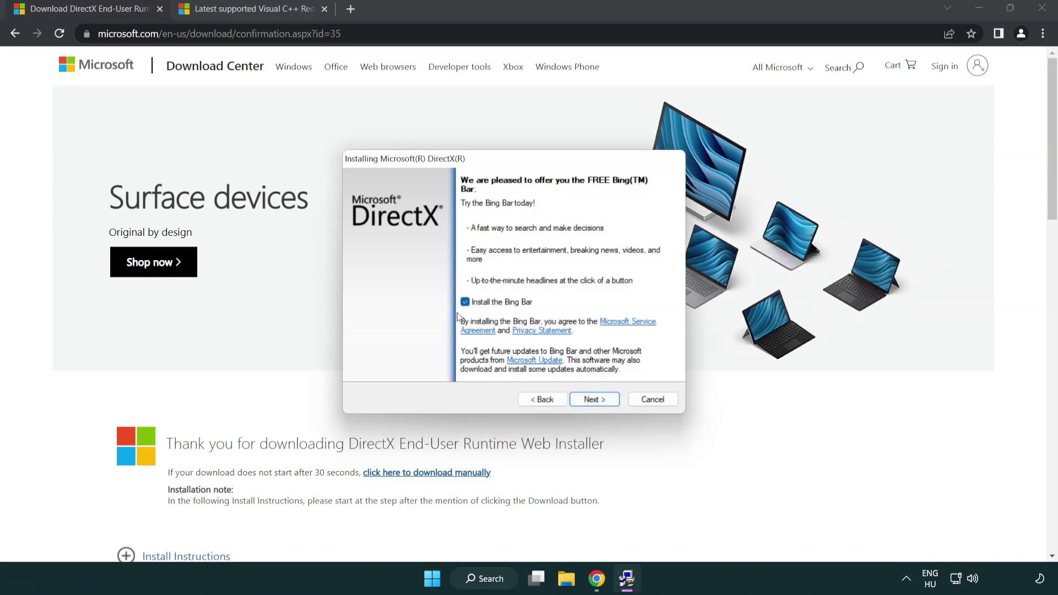
click(594, 401)
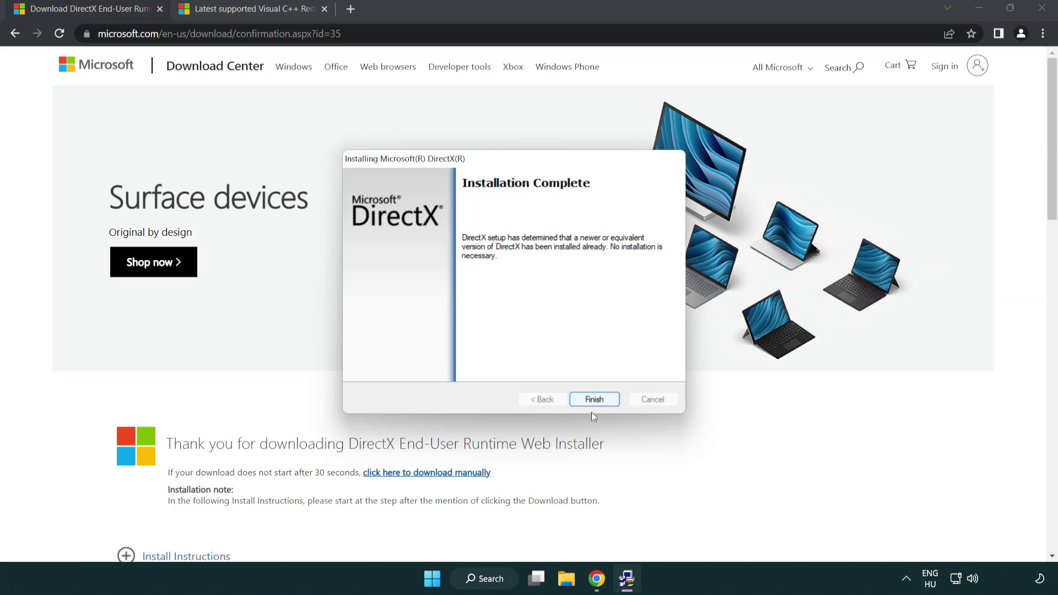
click(595, 397)
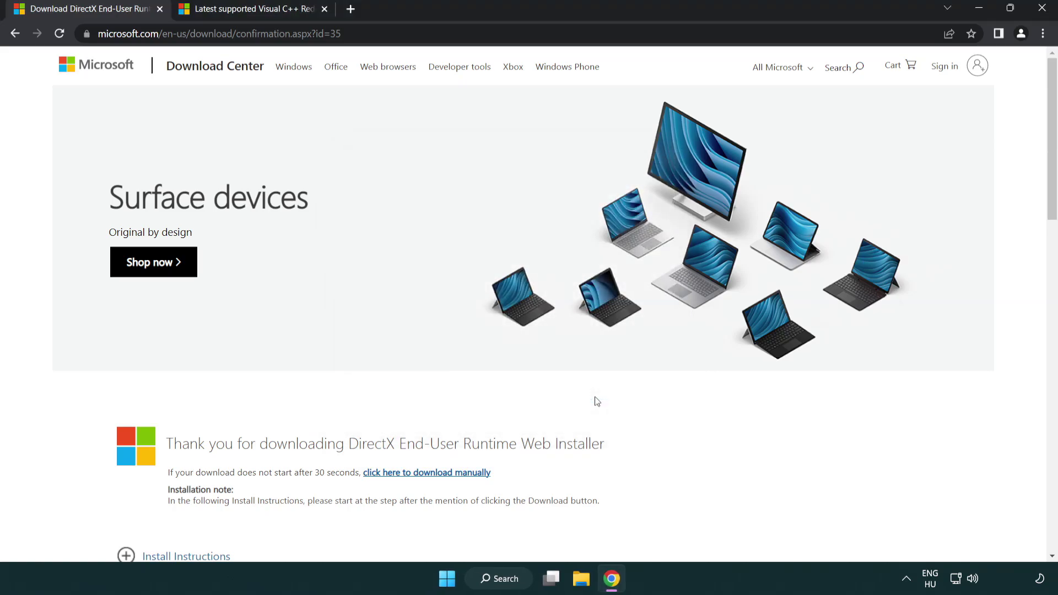
Close the DirectX tab and scroll to the Visual C++ 2015–2022 downloads table
click(159, 9)
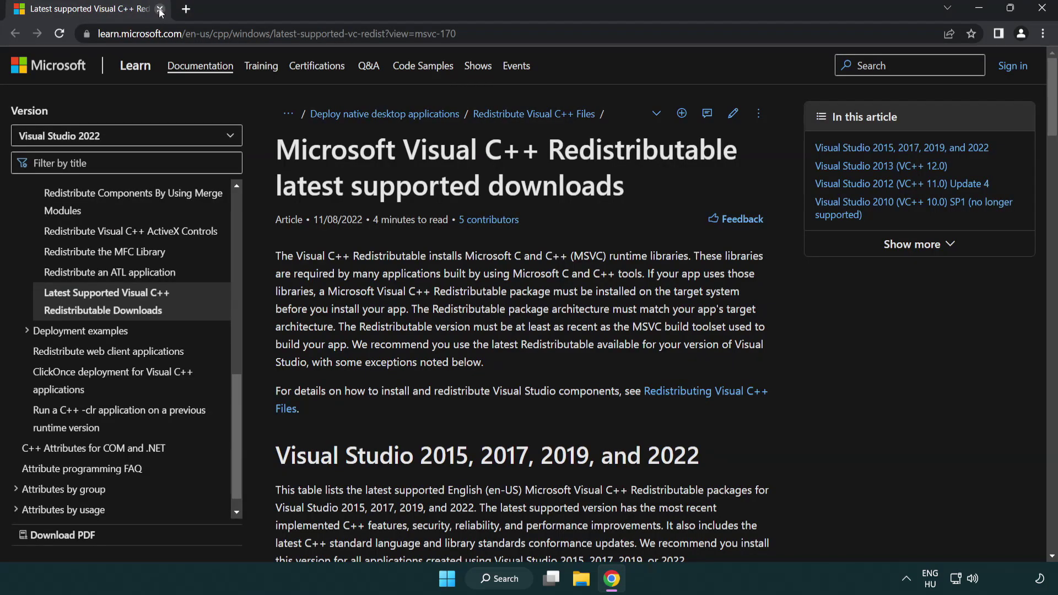
click(249, 34)
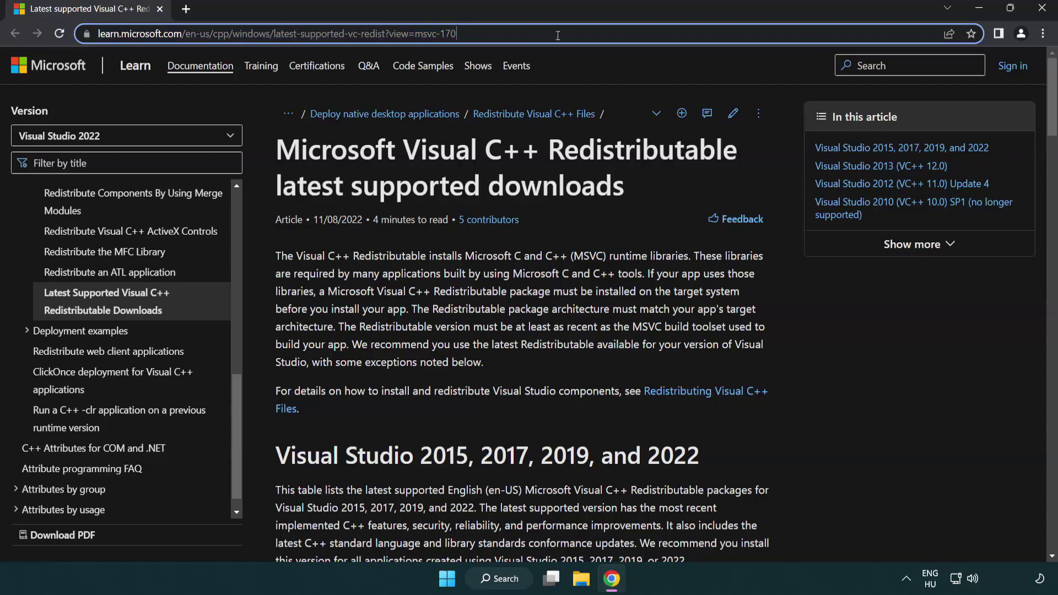
click(544, 171)
scroll(545, 174, down, 5)
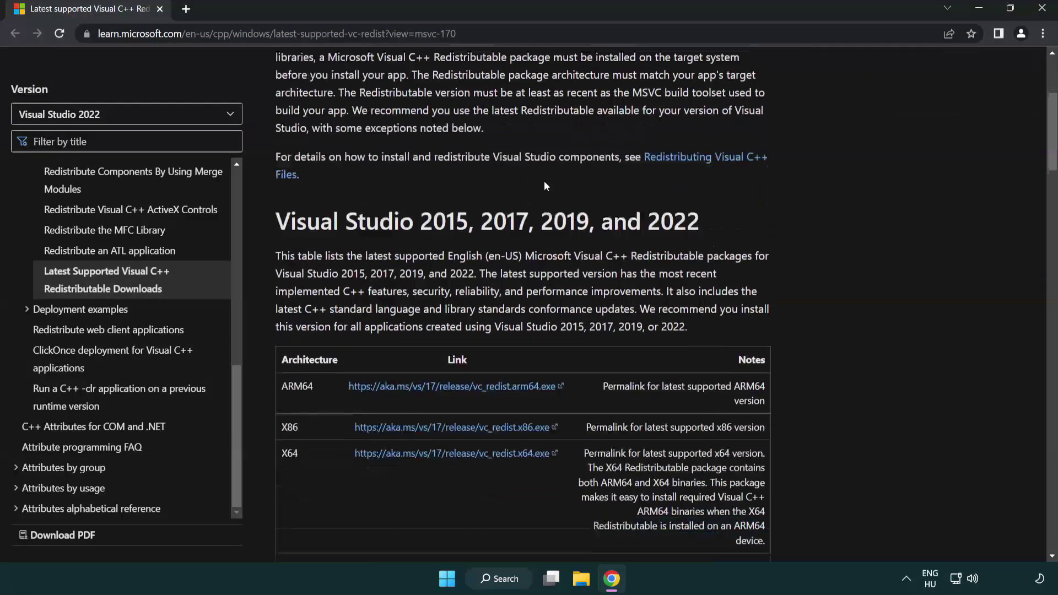
scroll(545, 181, down, 1)
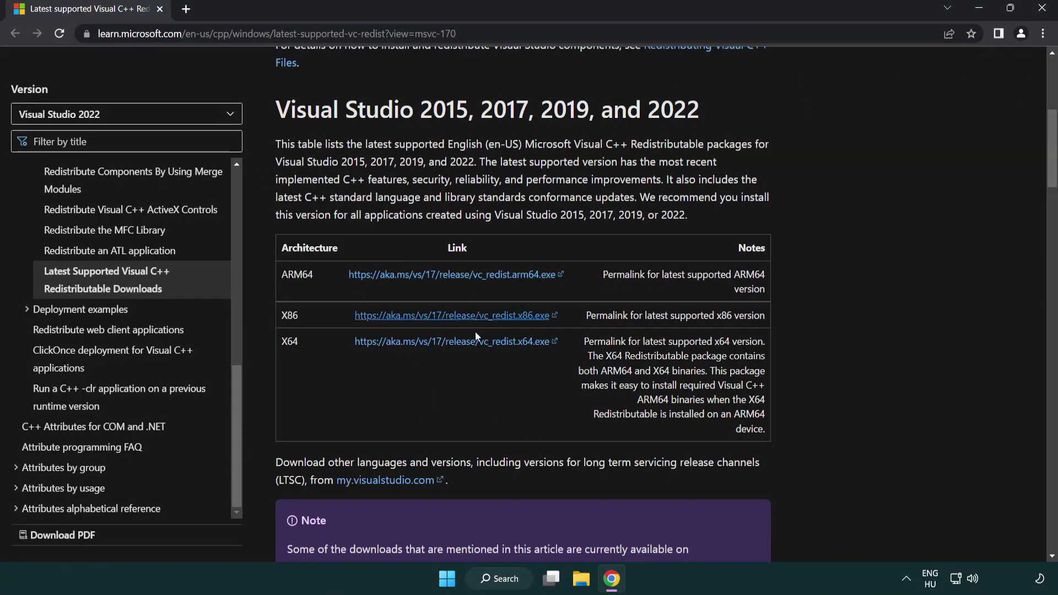
Download the ARM64, x86 and x64 redistributables and run VC_redist.arm64.exe
click(425, 280)
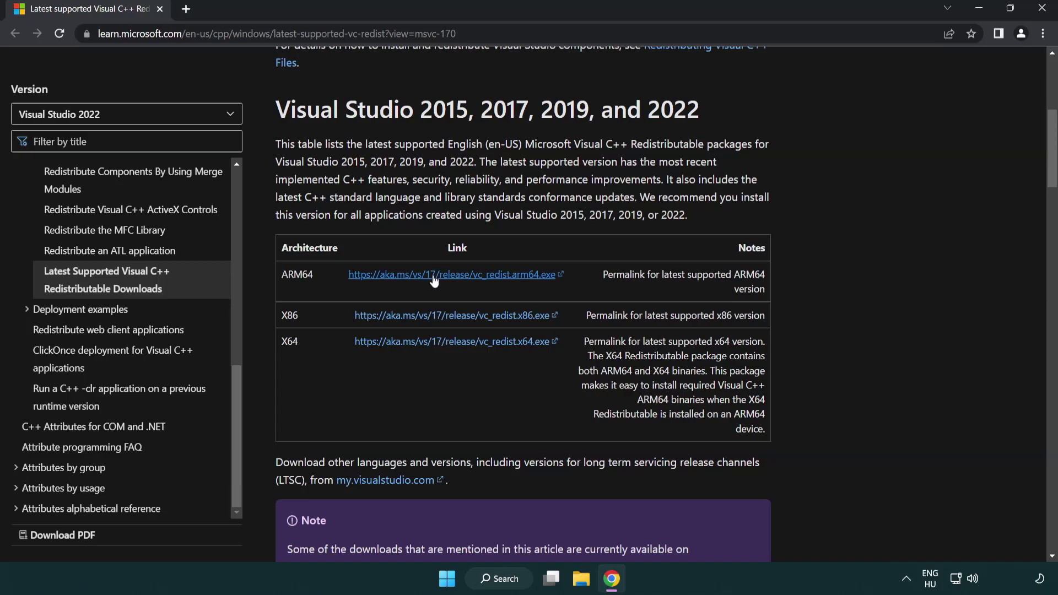
click(439, 322)
click(441, 344)
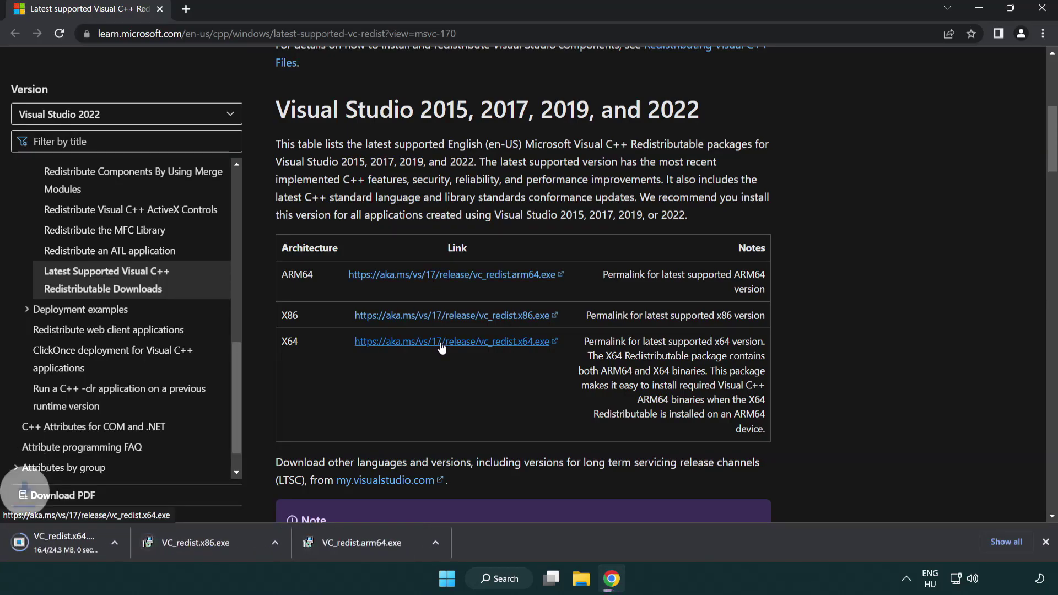
click(405, 550)
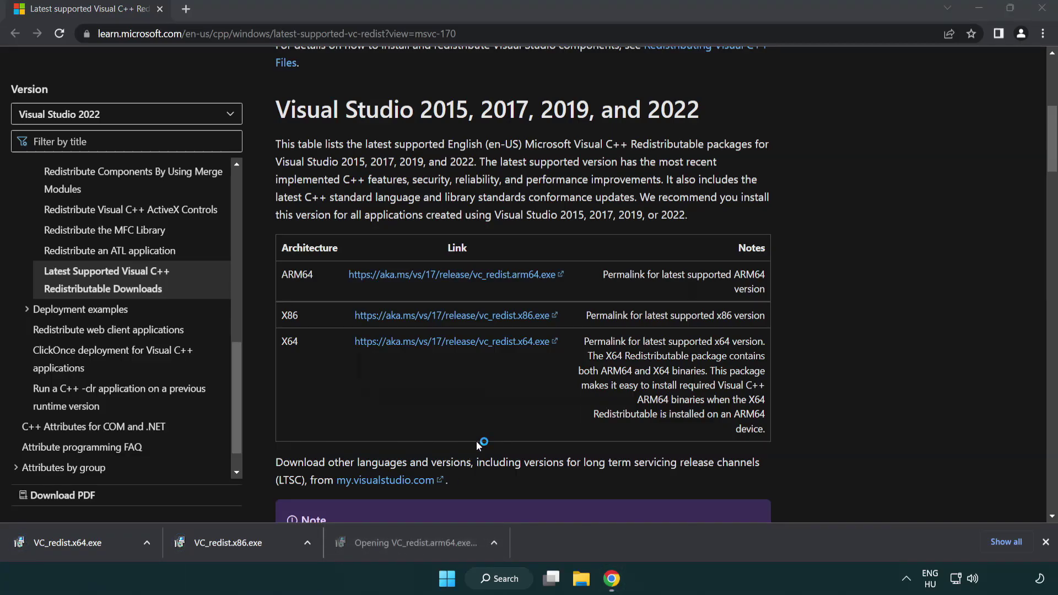
Accept the licence and attempt the ARM64 install, dismissing its failure
drag(679, 270, 682, 317)
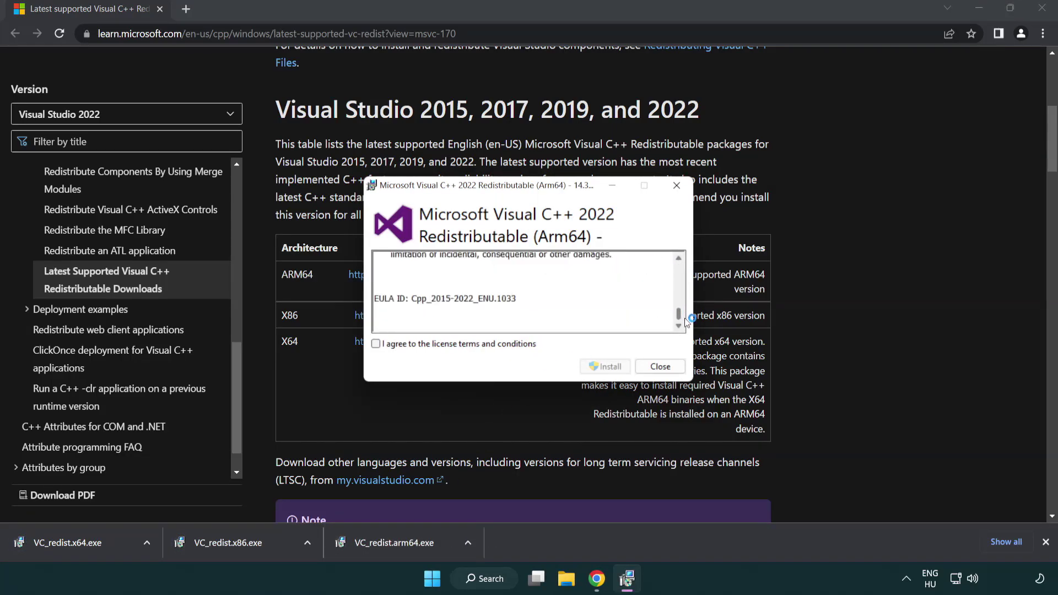
click(376, 344)
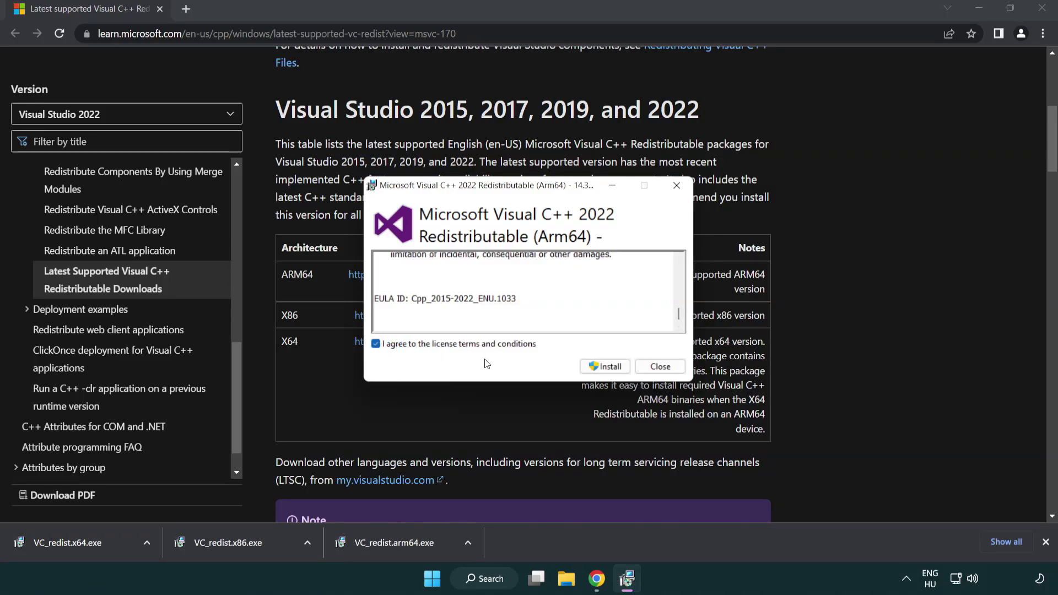
click(591, 367)
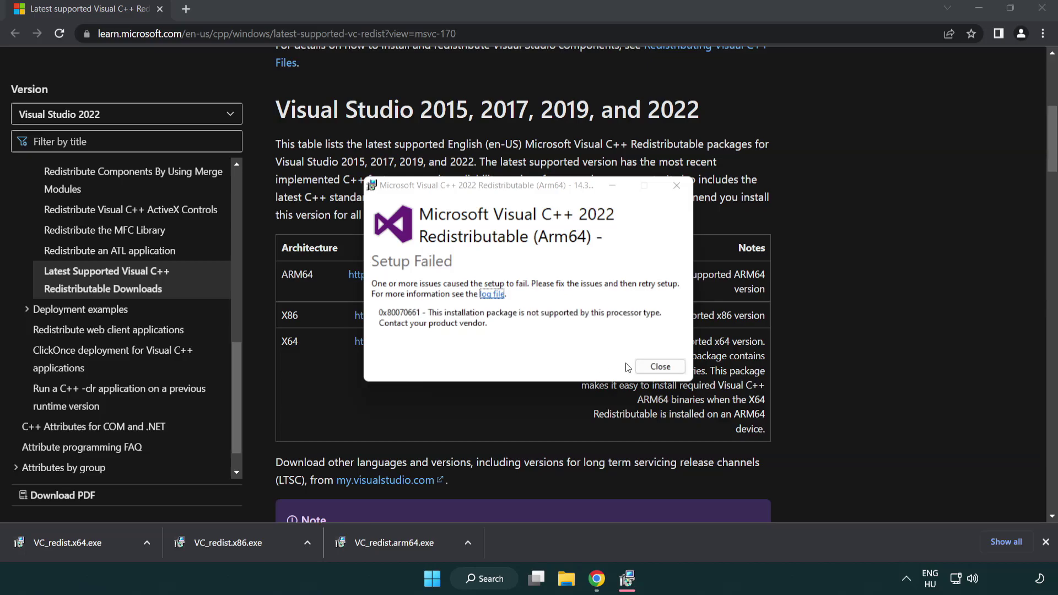
click(661, 368)
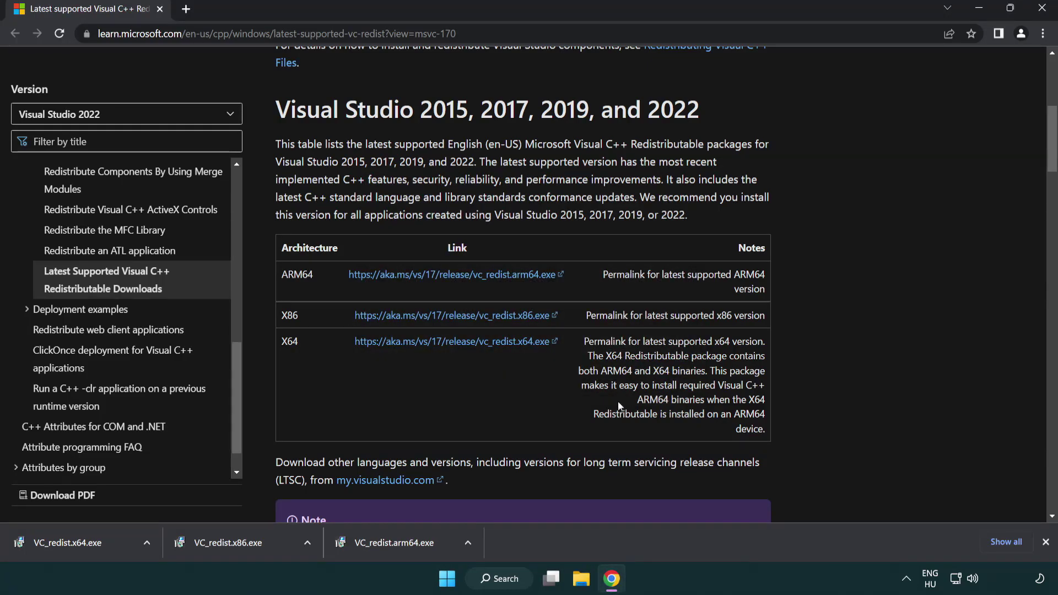
Install the x86 and x64 redistributables successfully, postponing the restart
click(237, 549)
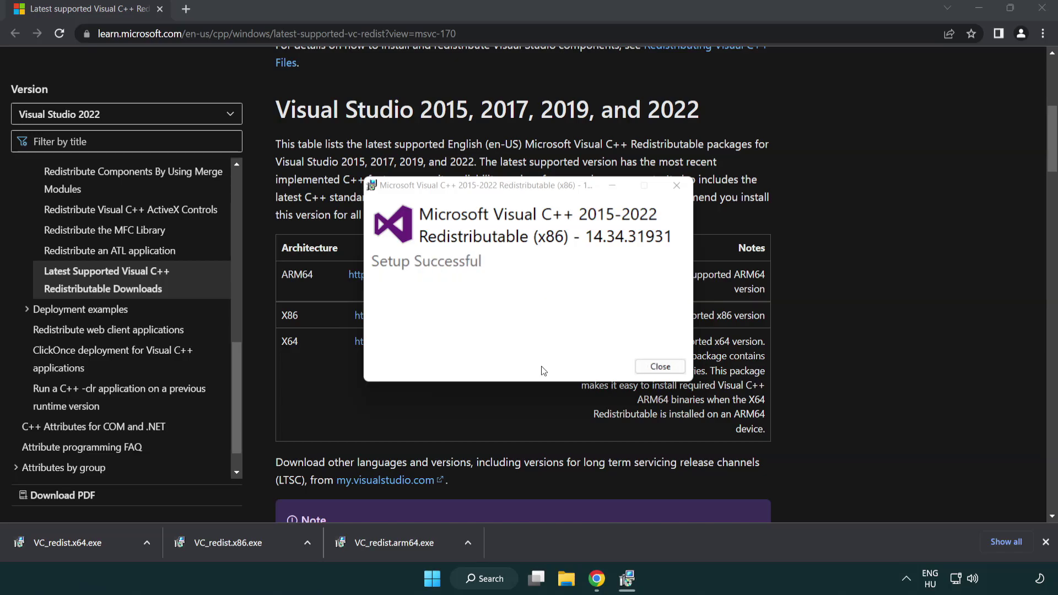
click(660, 366)
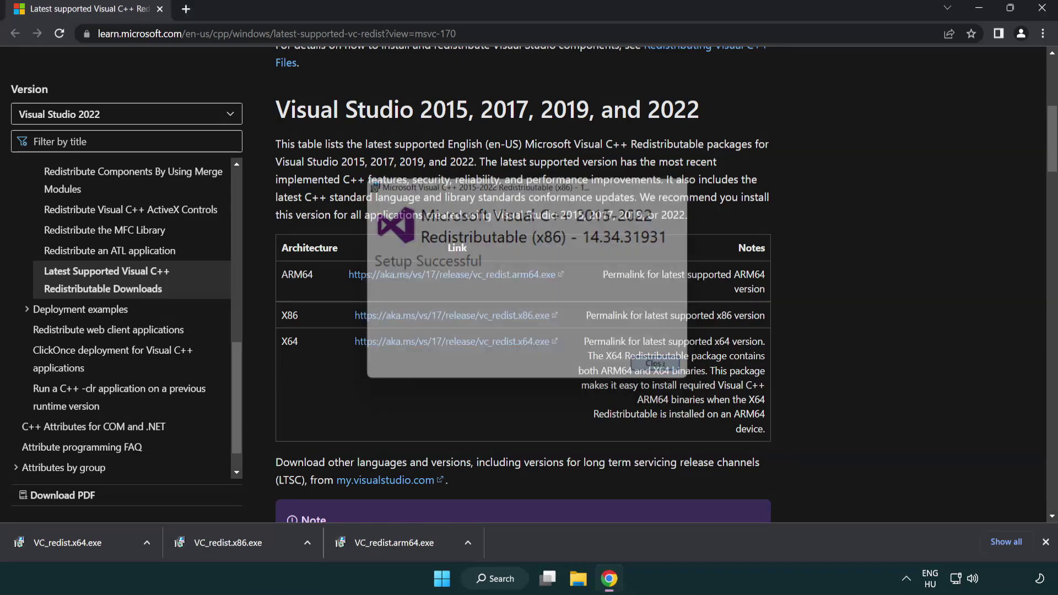
click(80, 541)
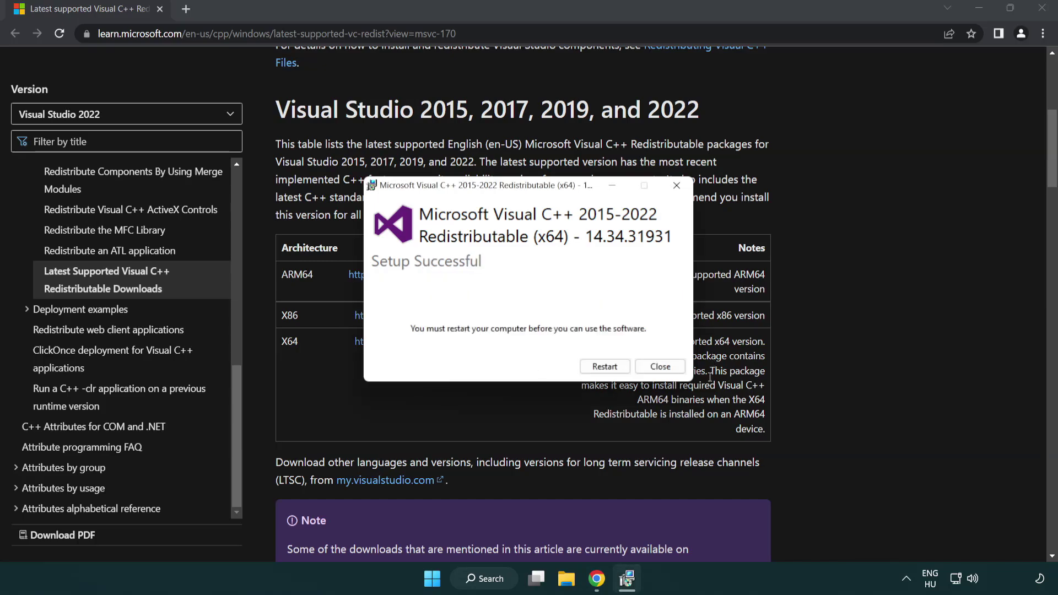
click(661, 367)
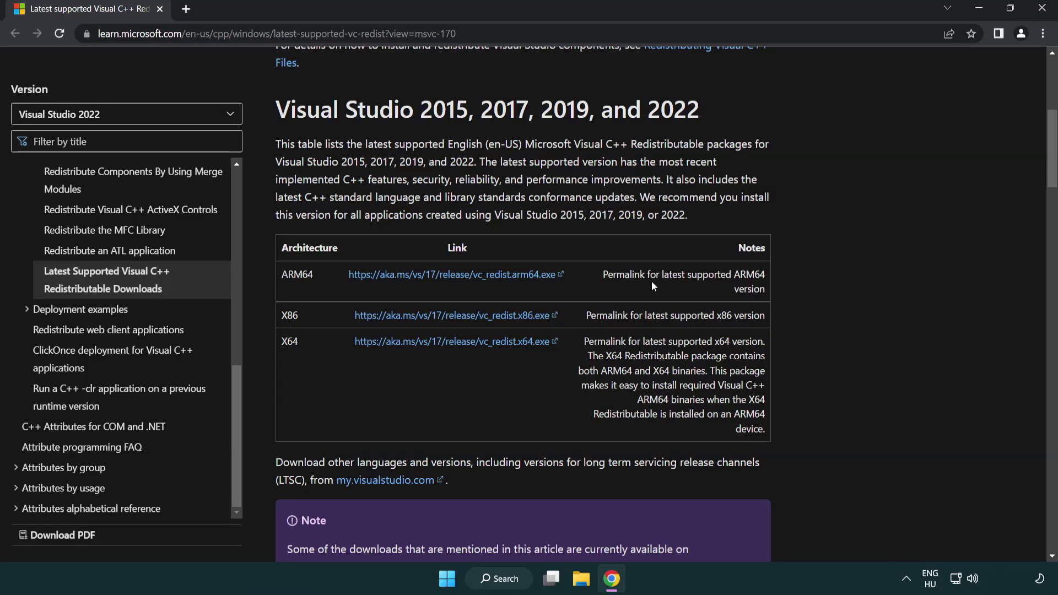
Close Chrome and open Command Prompt as administrator
click(1040, 12)
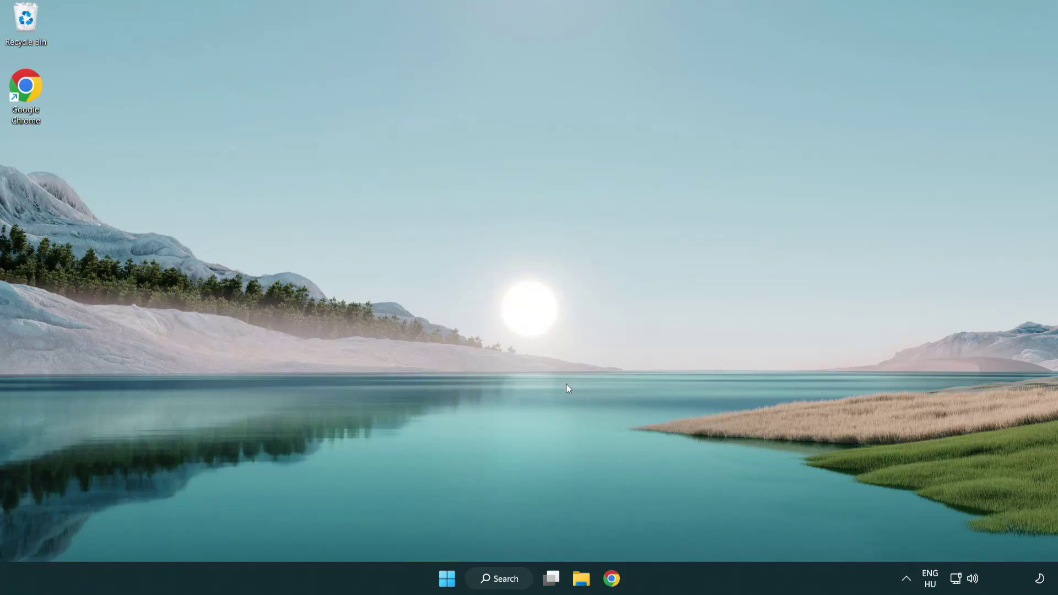
click(494, 577)
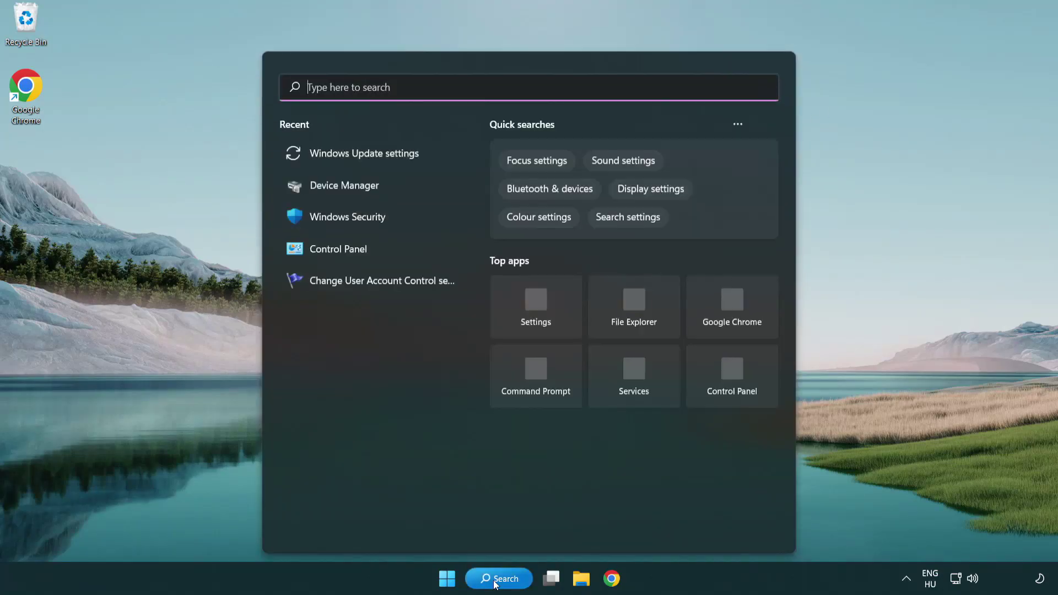
text(c)
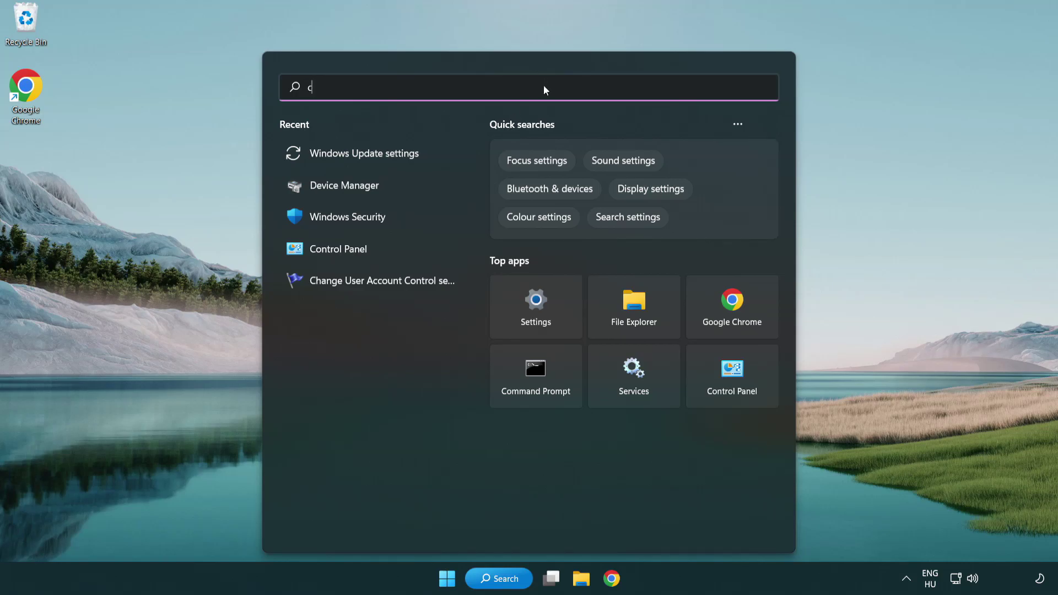
text(md)
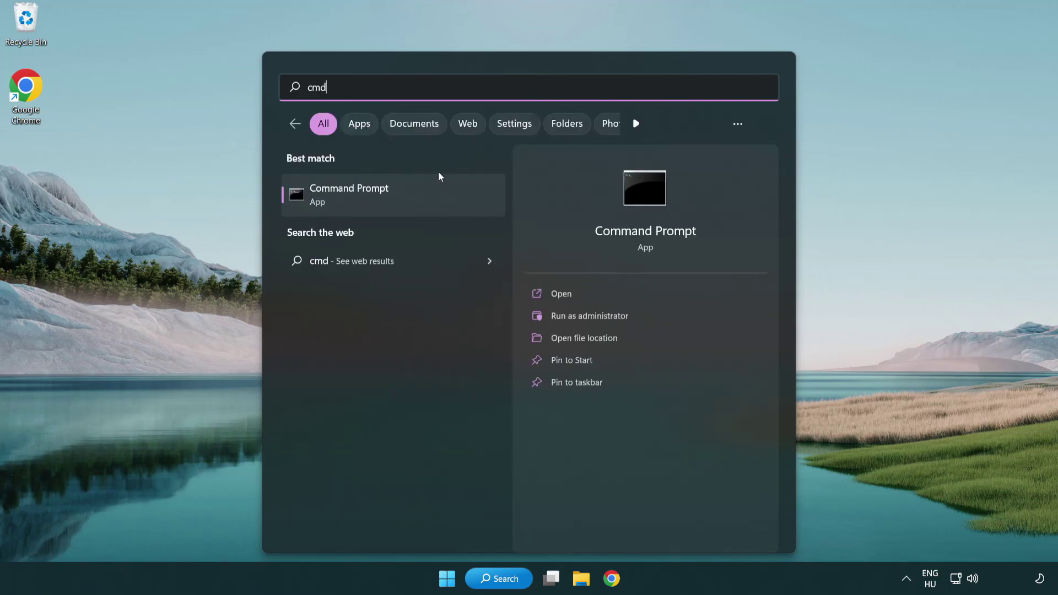
right_click(404, 197)
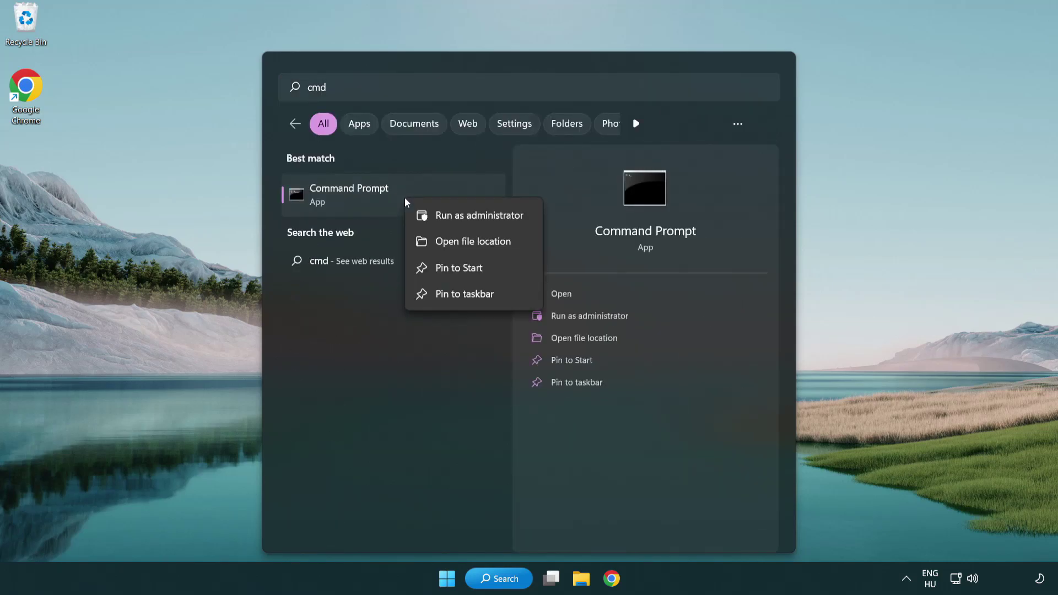
click(478, 220)
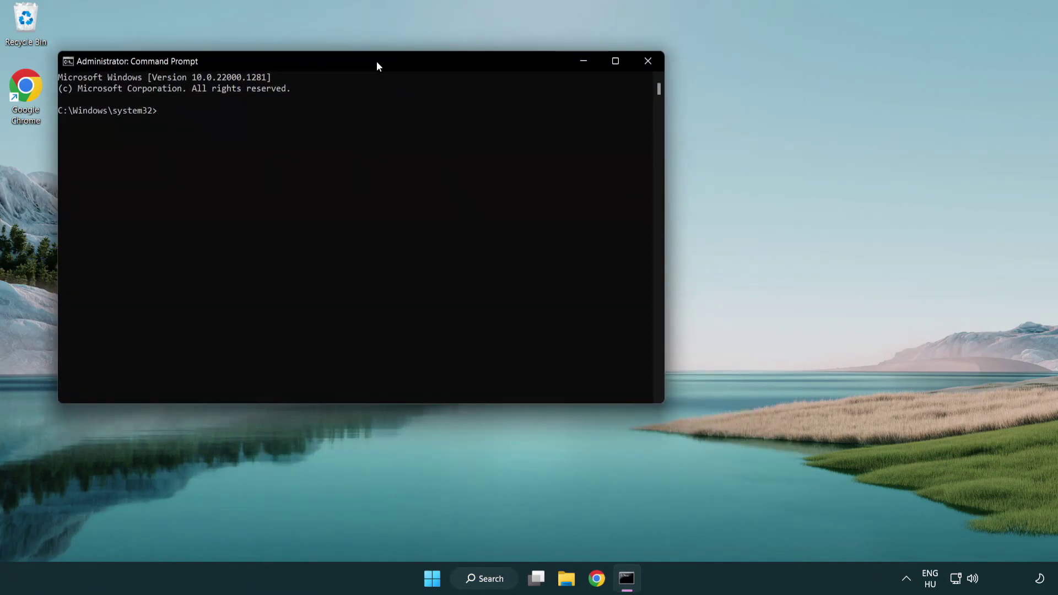
Run sfc /scannow, which finds no integrity violations
drag(377, 66, 532, 112)
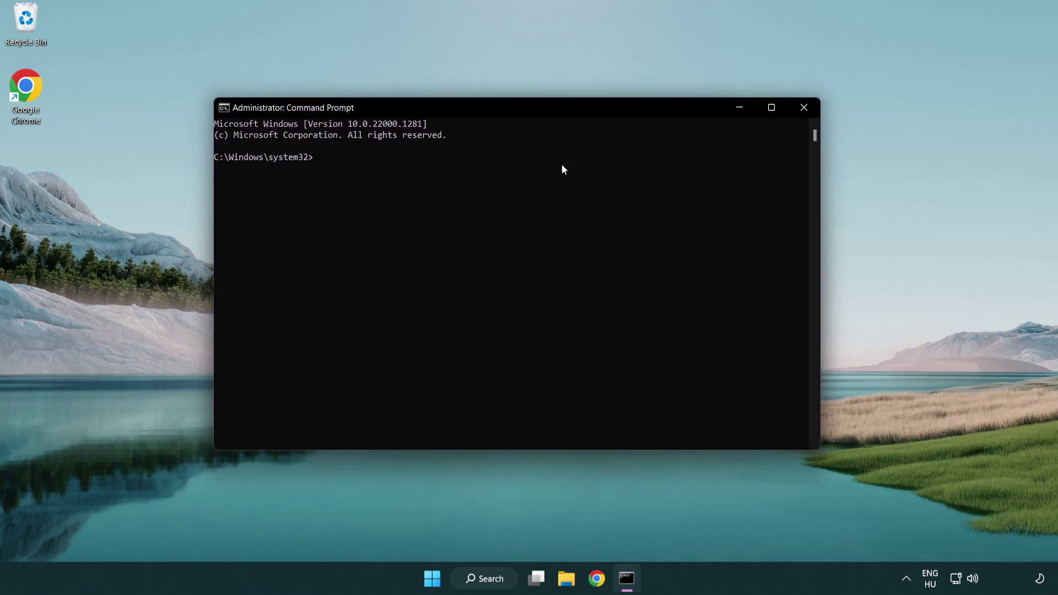
text(sfc /)
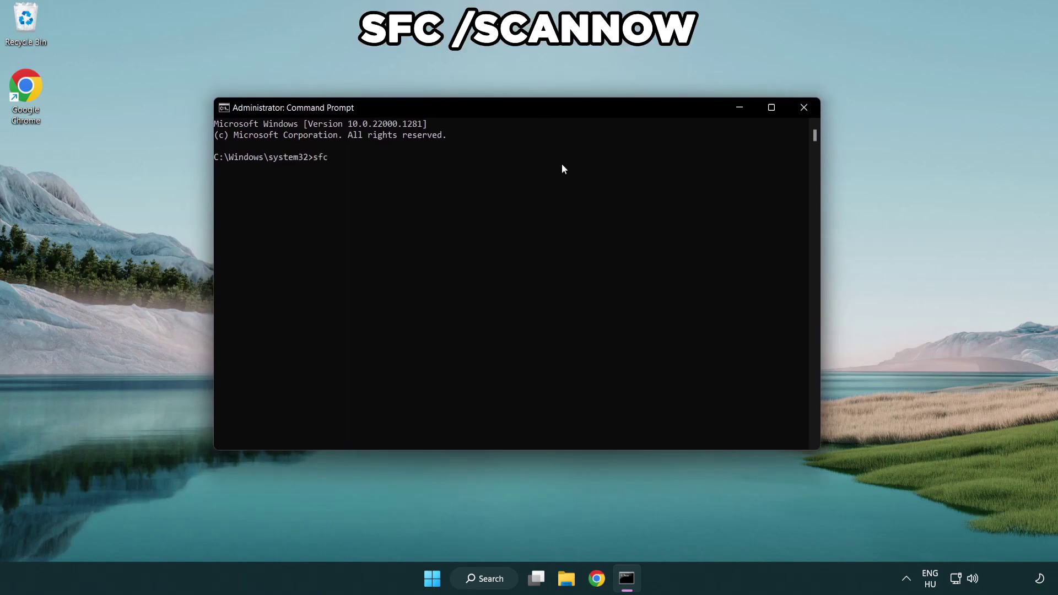
text(scannow)
key(Return)
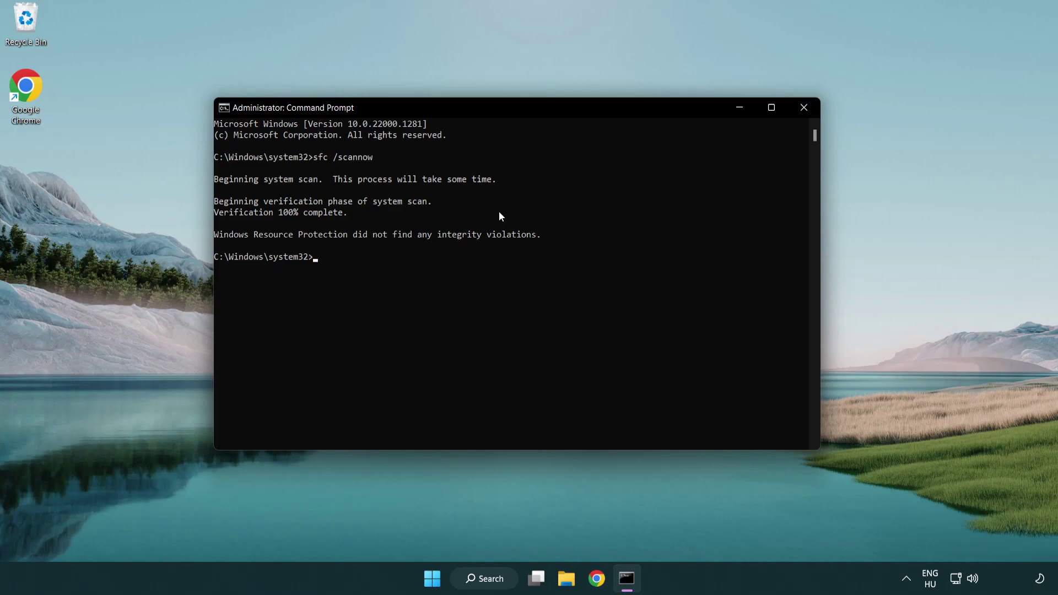
Close the Command Prompt window and bring up the Start menu's power options
click(804, 107)
click(447, 578)
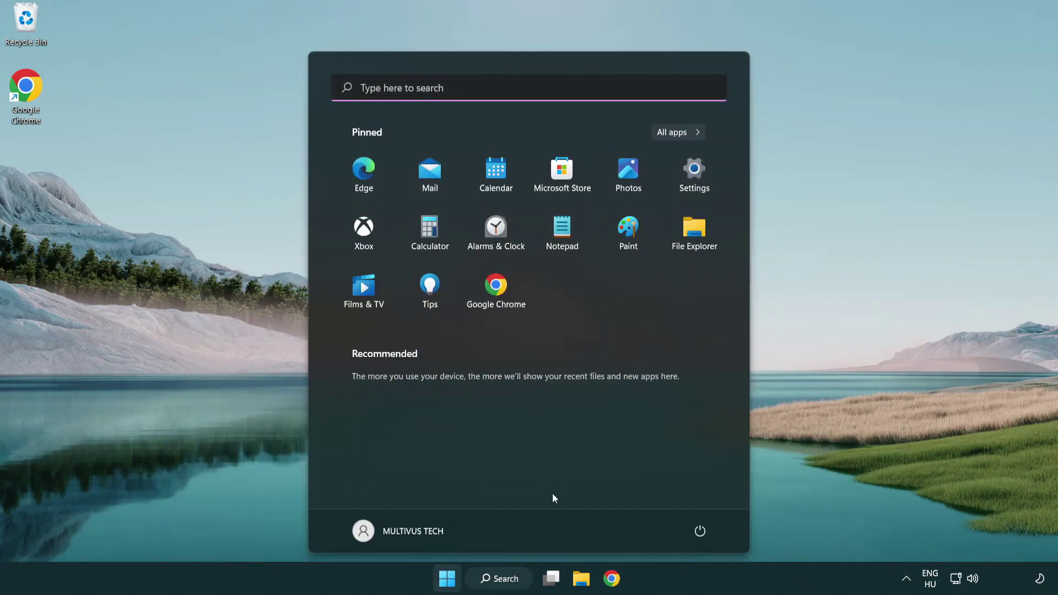
click(701, 531)
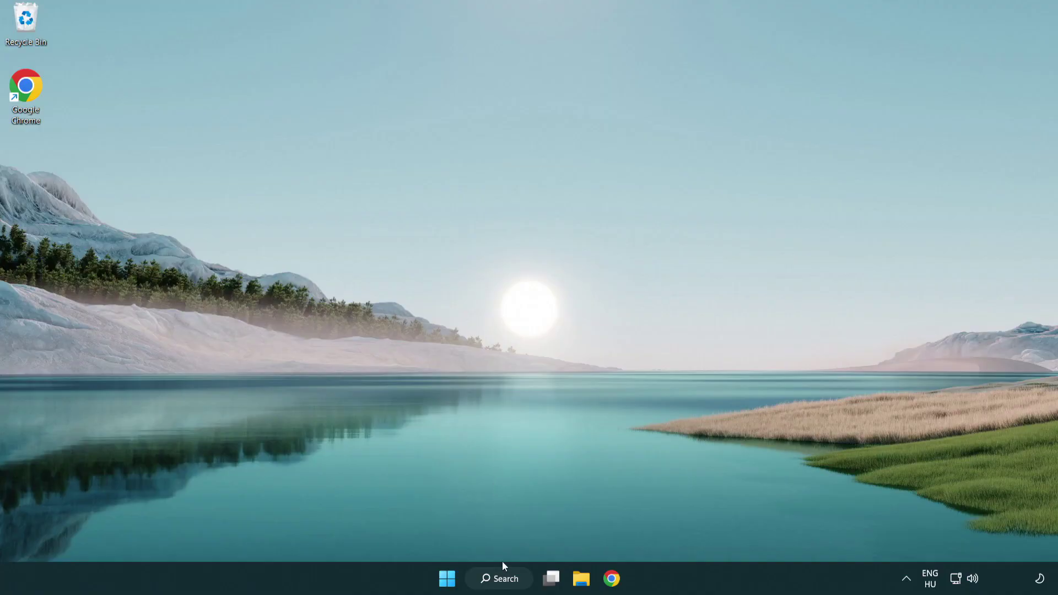
Search for 'security' and launch the Windows Security app
click(506, 583)
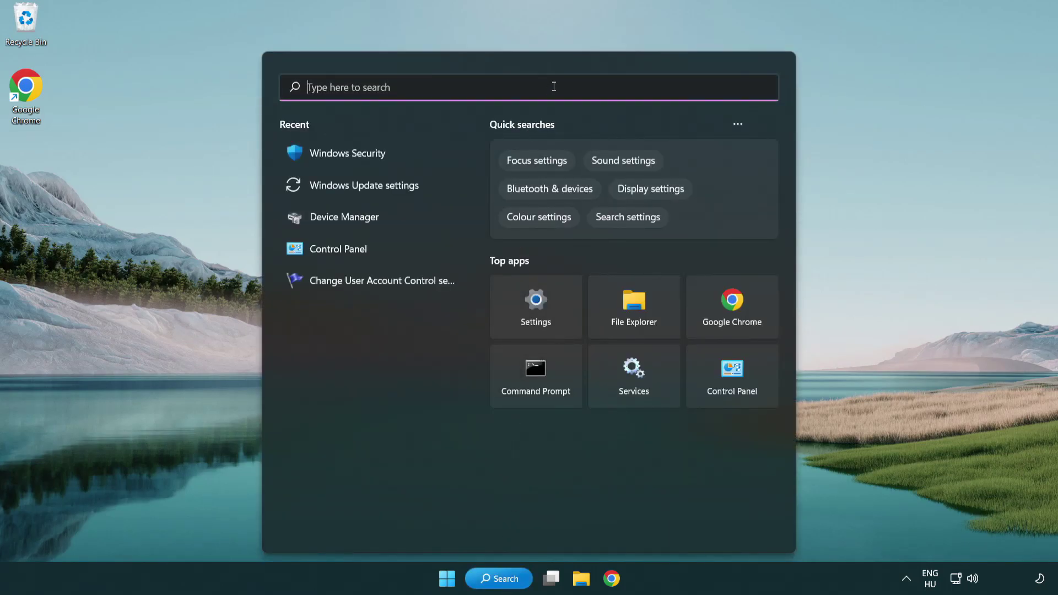
text(securi)
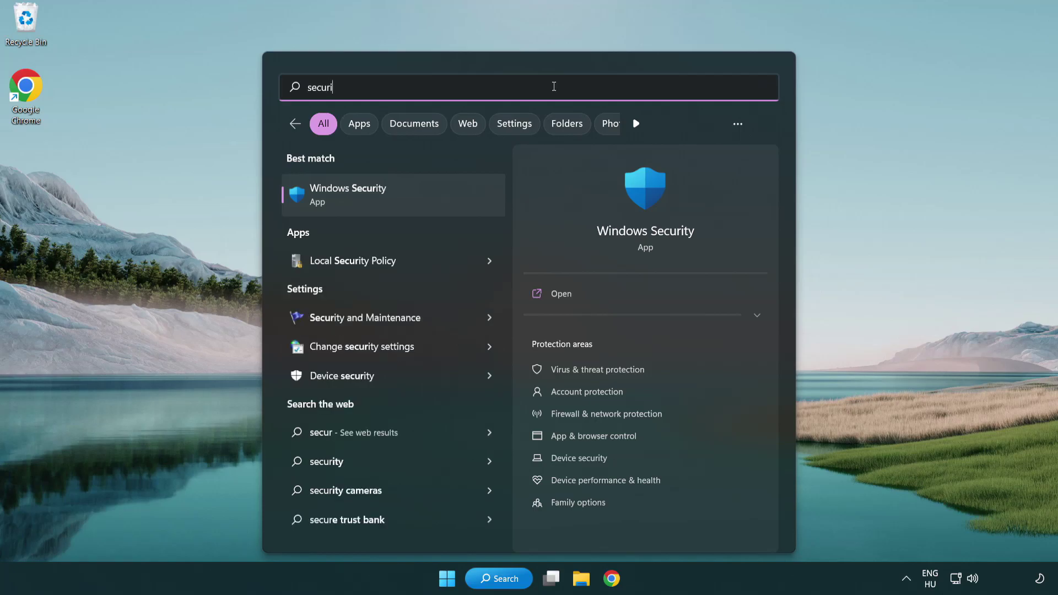
text(ty)
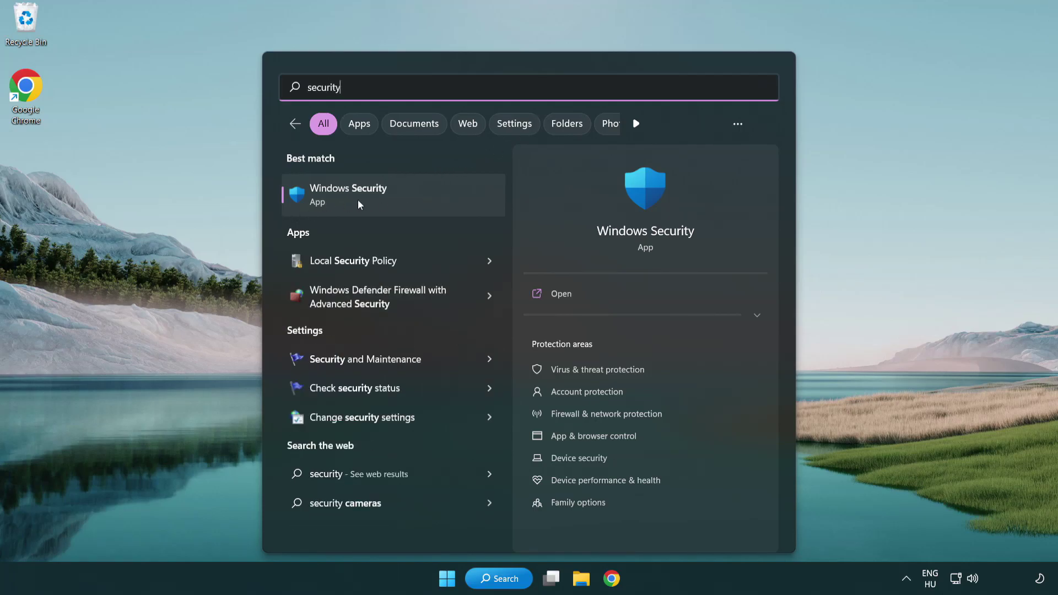
click(434, 204)
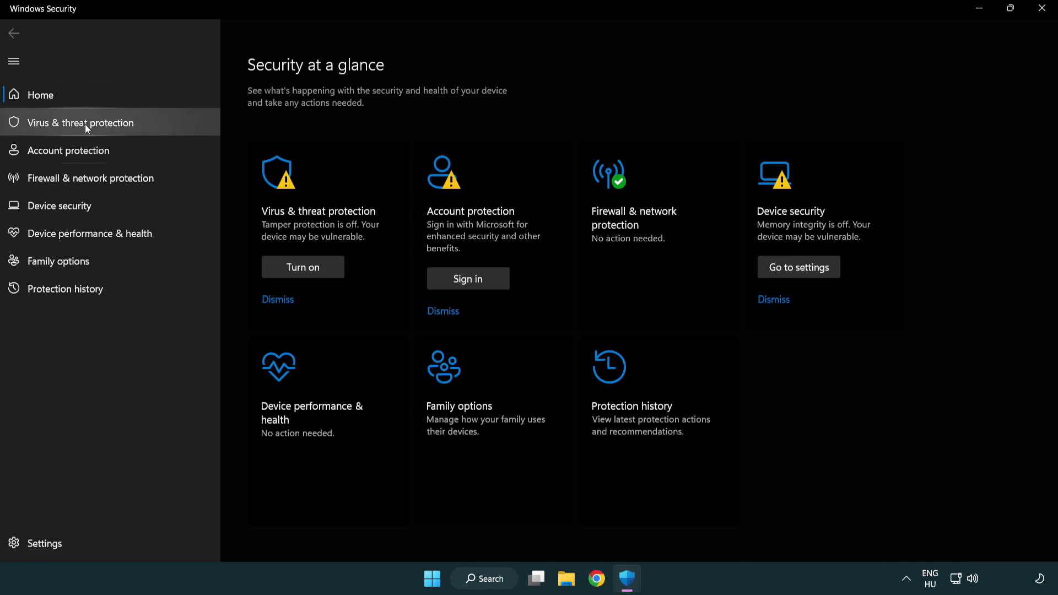
Open Virus & threat protection's Manage settings page and scroll down toward Exclusions
click(159, 123)
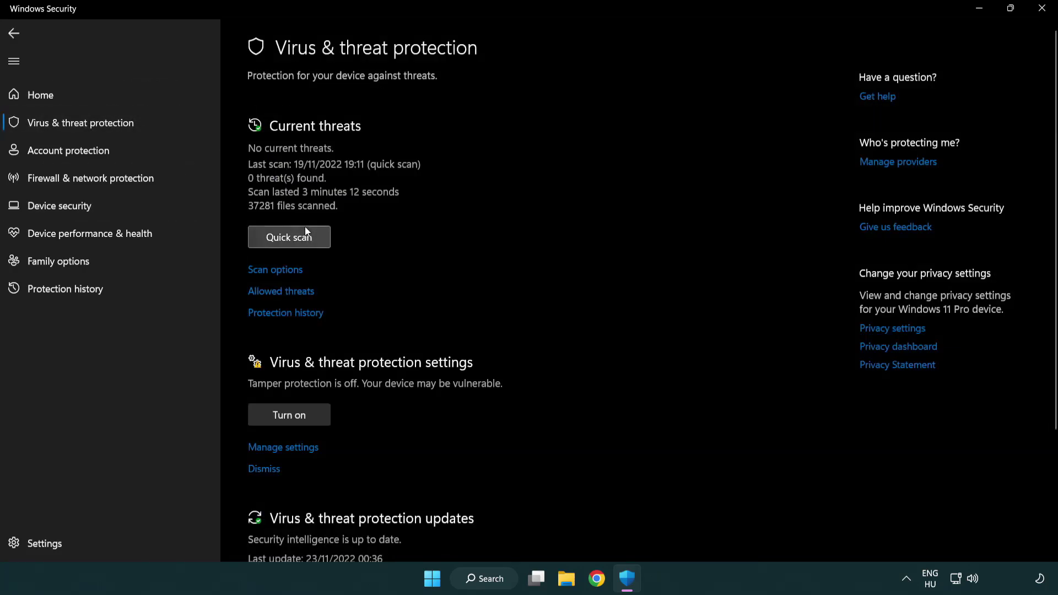
scroll(308, 264, down, 2)
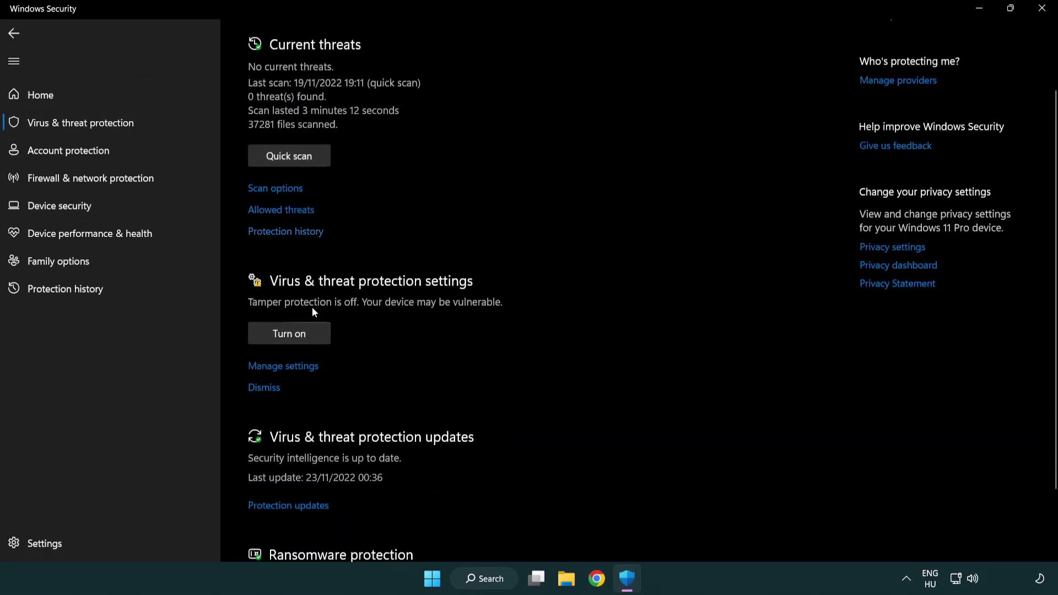
click(282, 368)
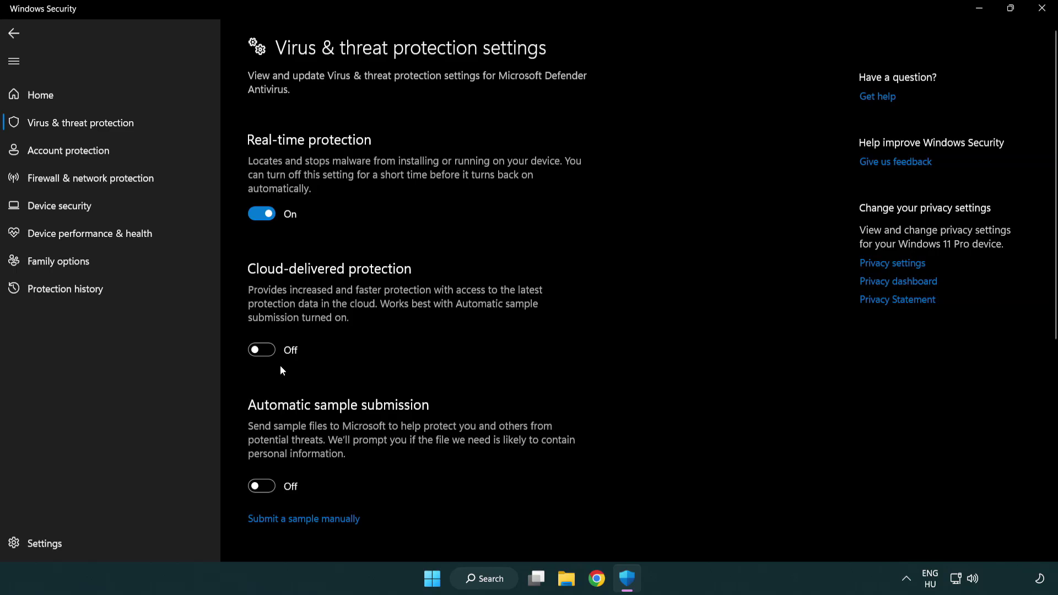
scroll(281, 371, down, 7)
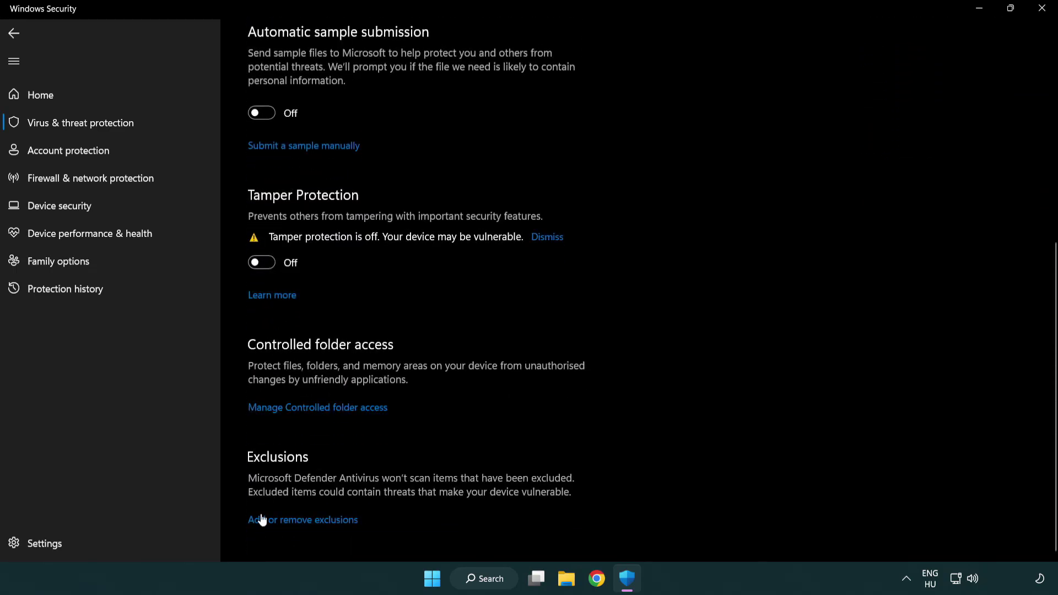
Open the Defender exclusions list and start adding a new File exclusion
click(307, 523)
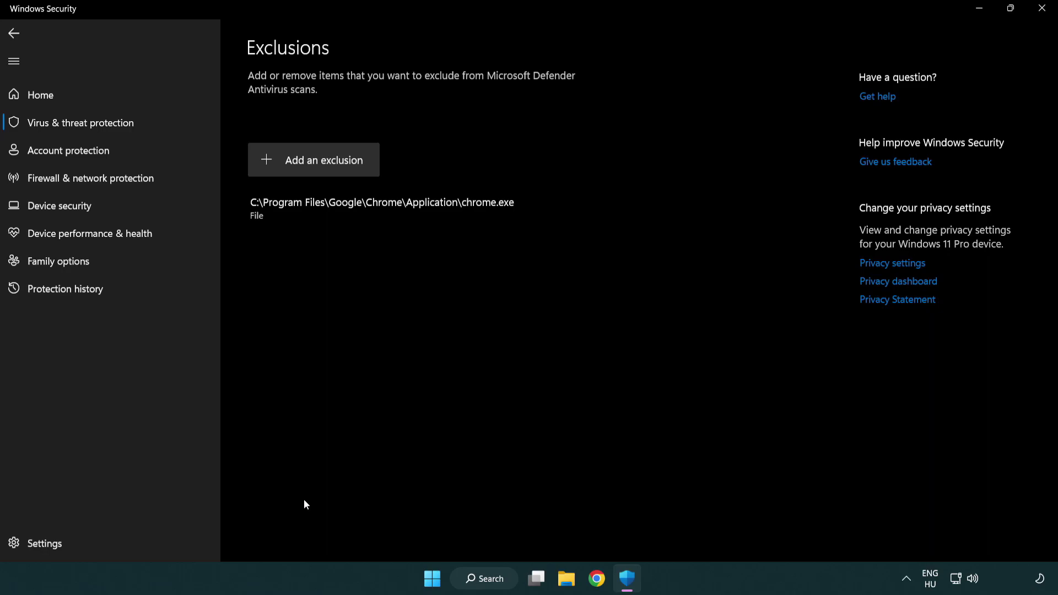
click(318, 165)
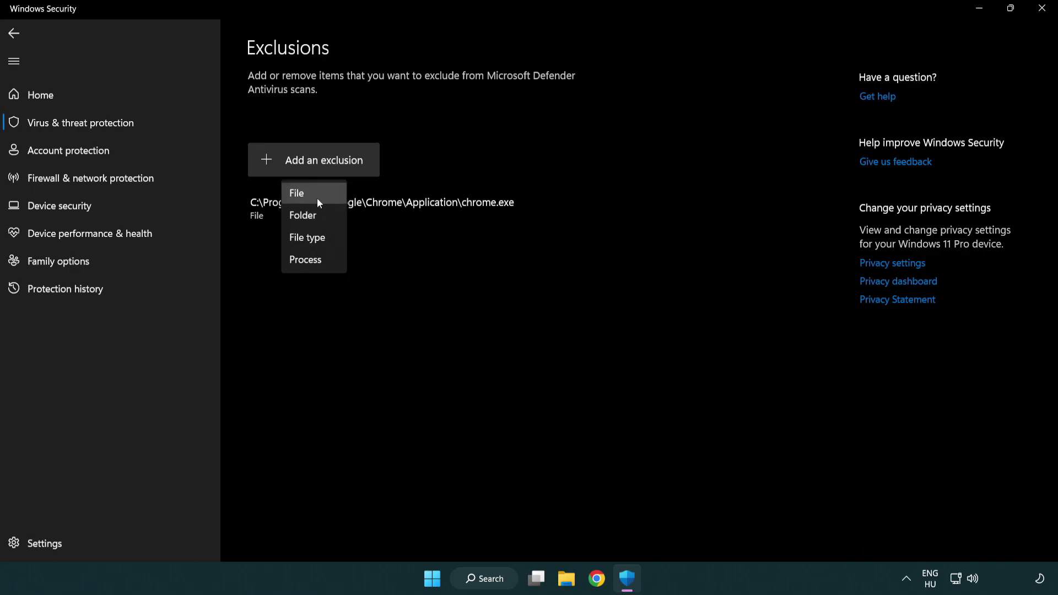
click(319, 194)
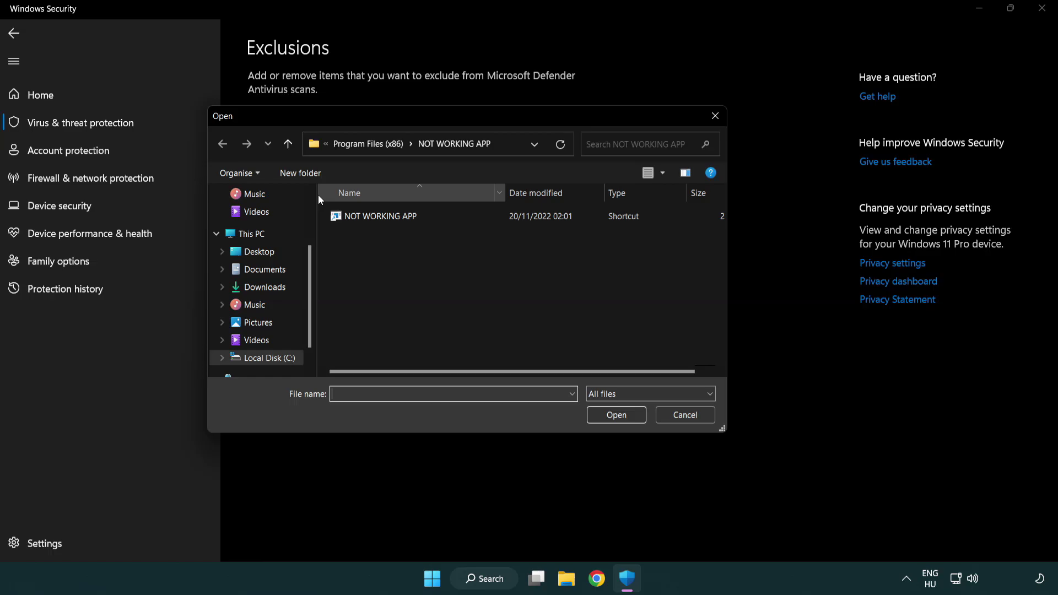
Browse to C:\Program Files (x86)\NOT WORKING APP and choose its shortcut as the excluded file
click(358, 147)
click(365, 144)
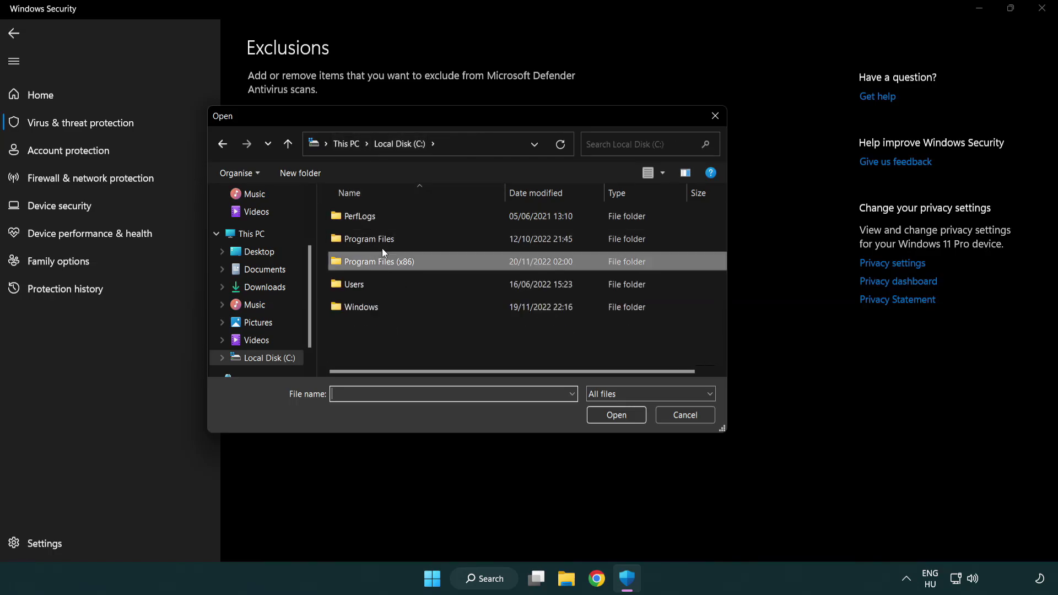
click(359, 147)
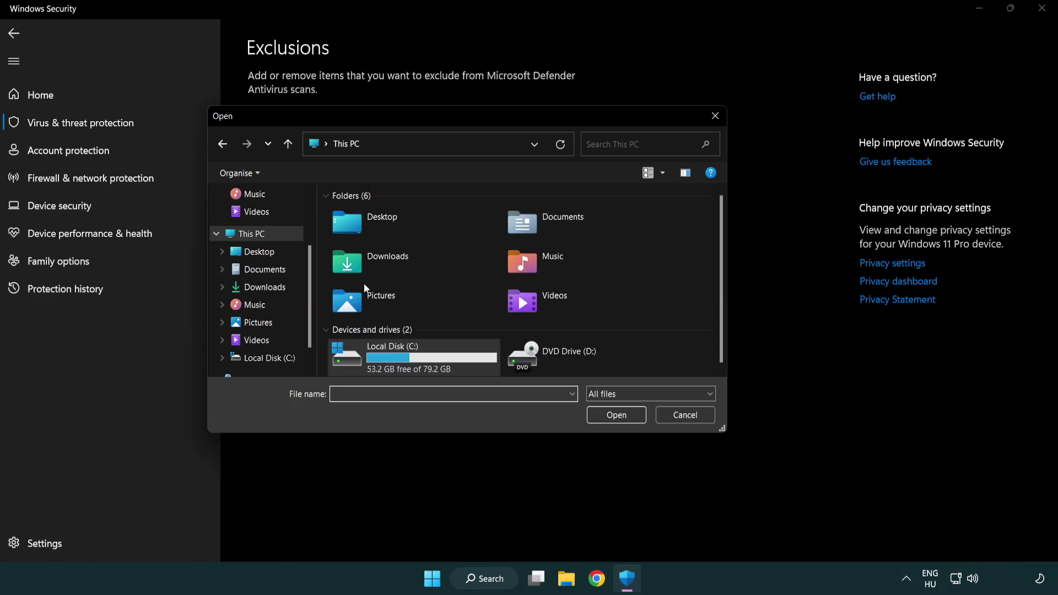
double_click(386, 366)
double_click(388, 263)
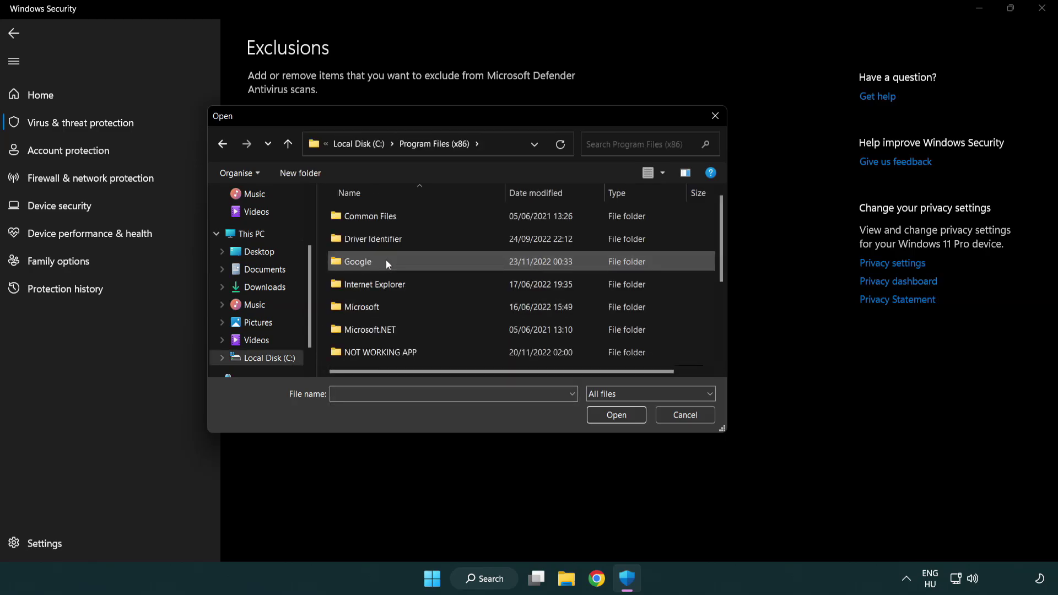
double_click(395, 354)
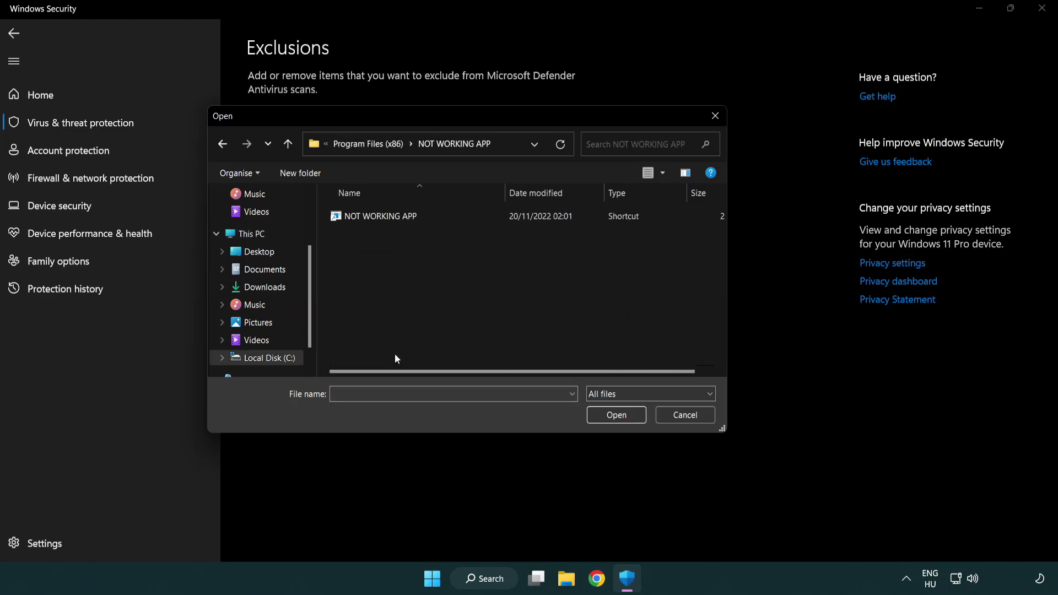
click(375, 217)
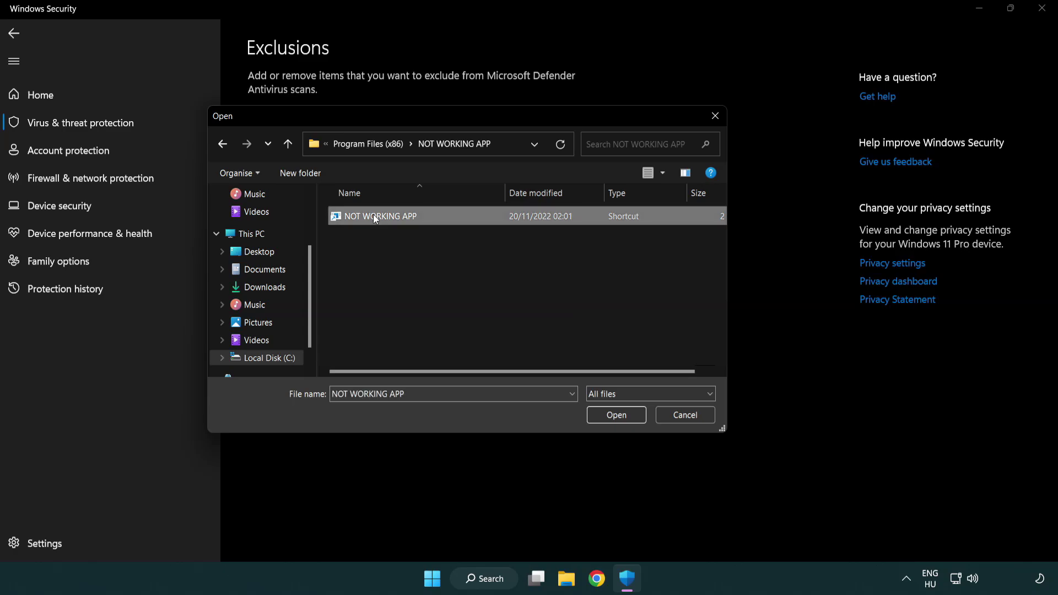
click(615, 423)
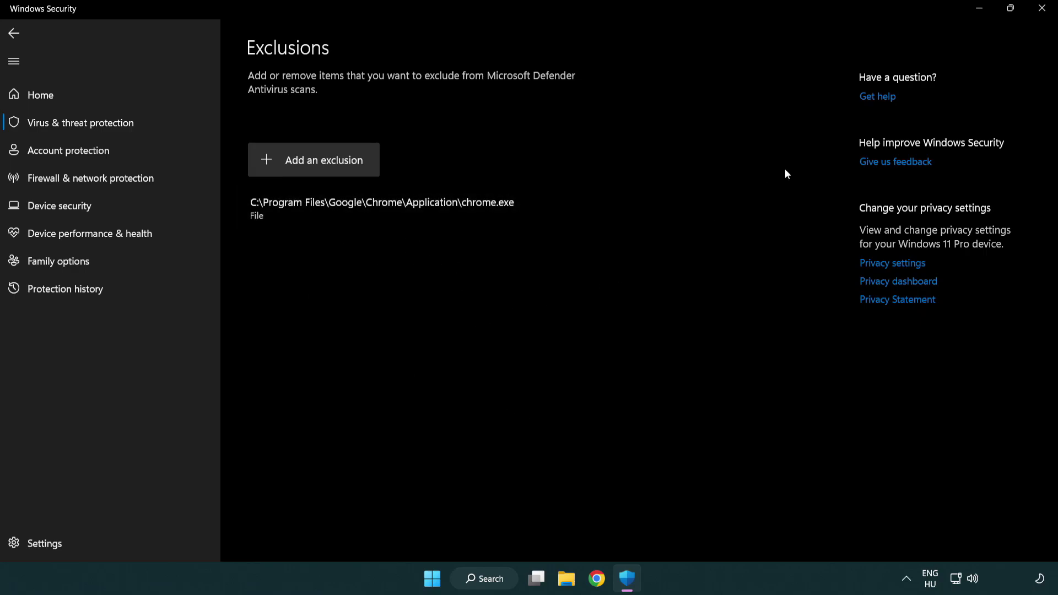
Close Windows Security and open the Start menu's power options to restart
click(1042, 9)
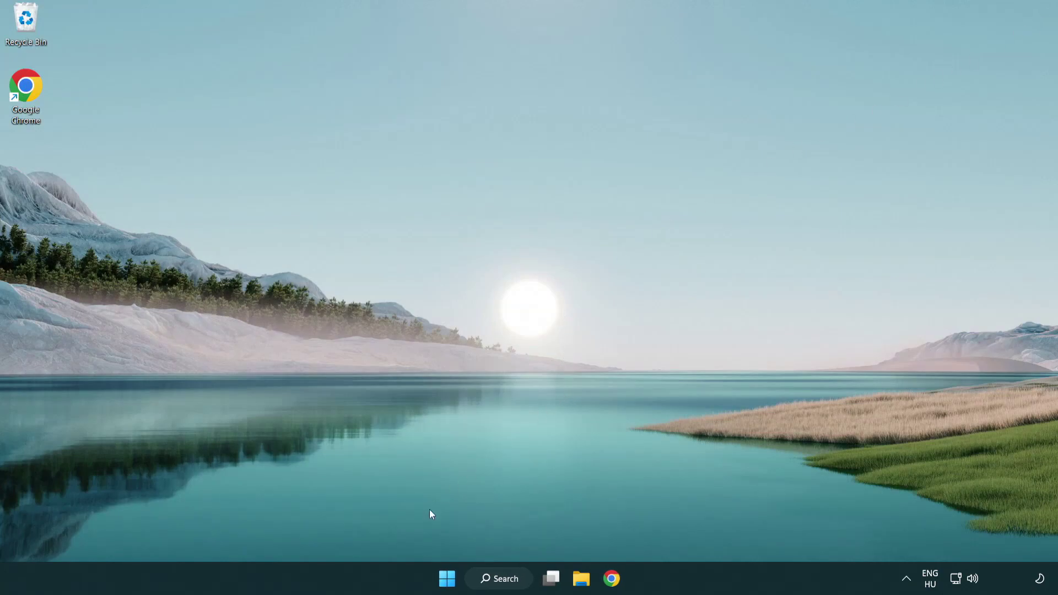
click(446, 580)
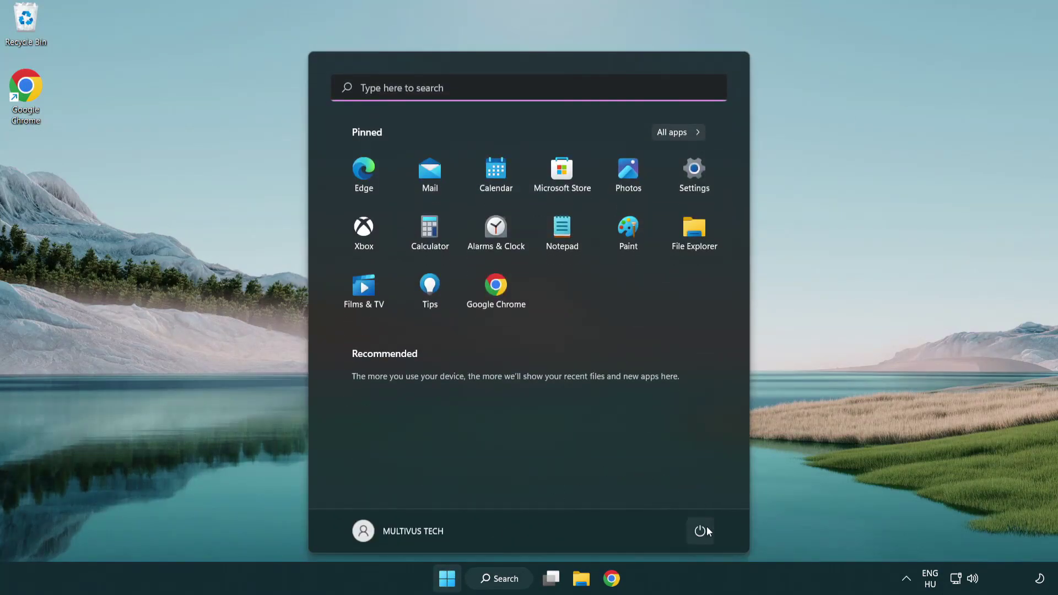
click(706, 530)
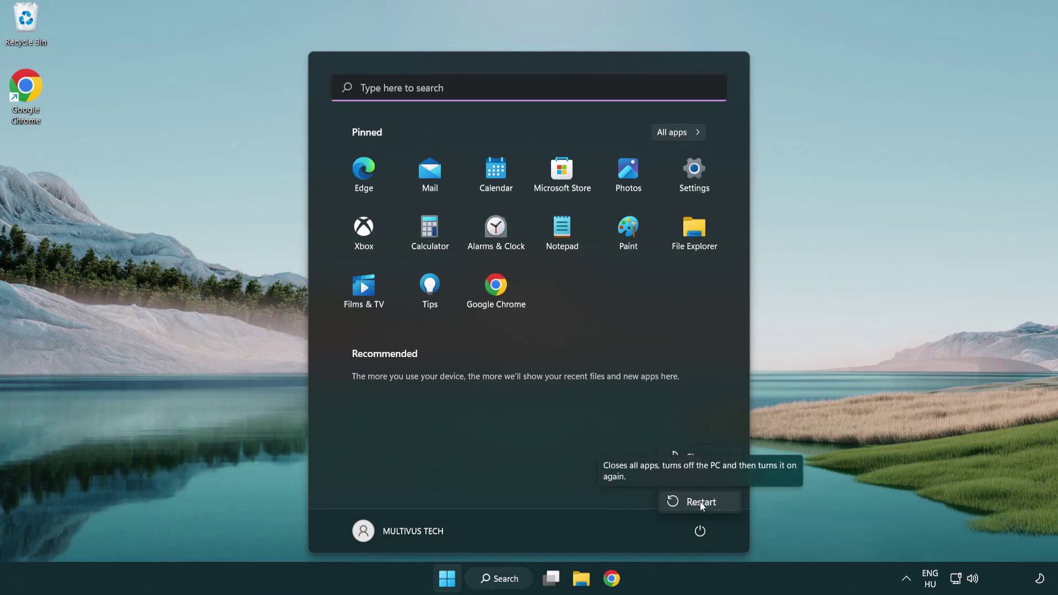